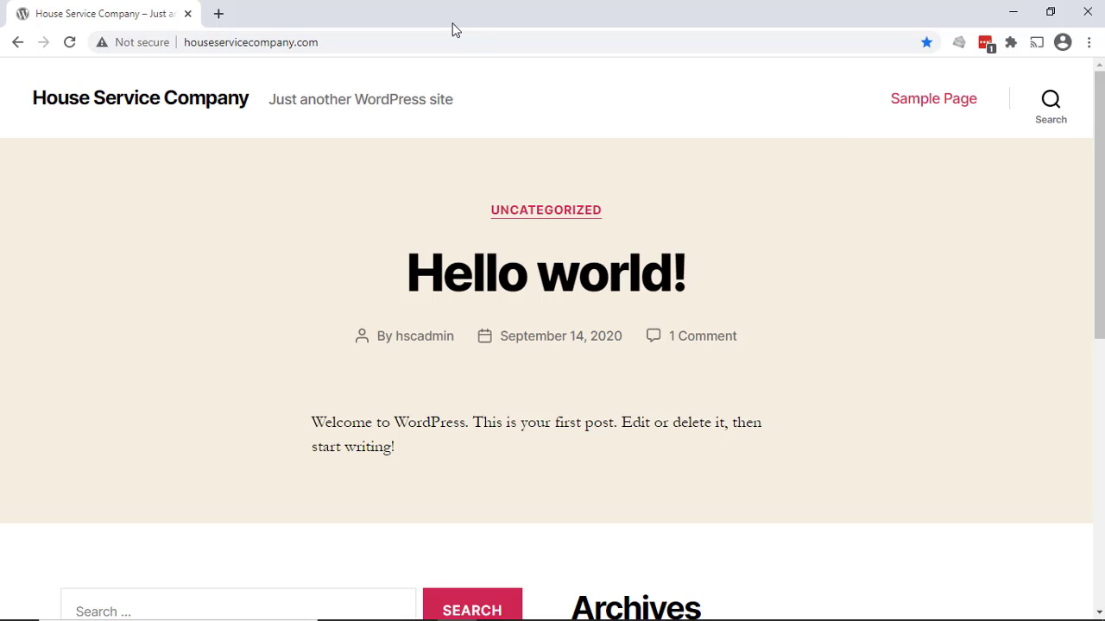
# Look over the site's home page and open its admin dashboard at houseservicecompany.com/wp-admin
pyautogui.scroll(-3, 456, 255)
pyautogui.scroll(-3, 456, 259)
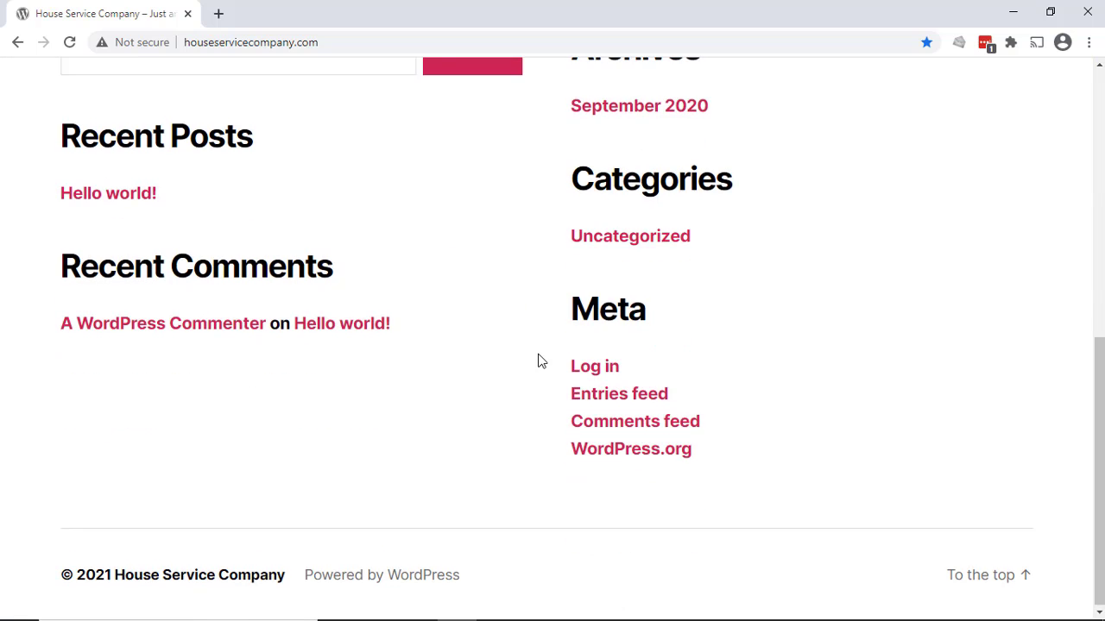
pyautogui.scroll(5, 527, 337)
pyautogui.click(462, 50)
pyautogui.click(467, 42)
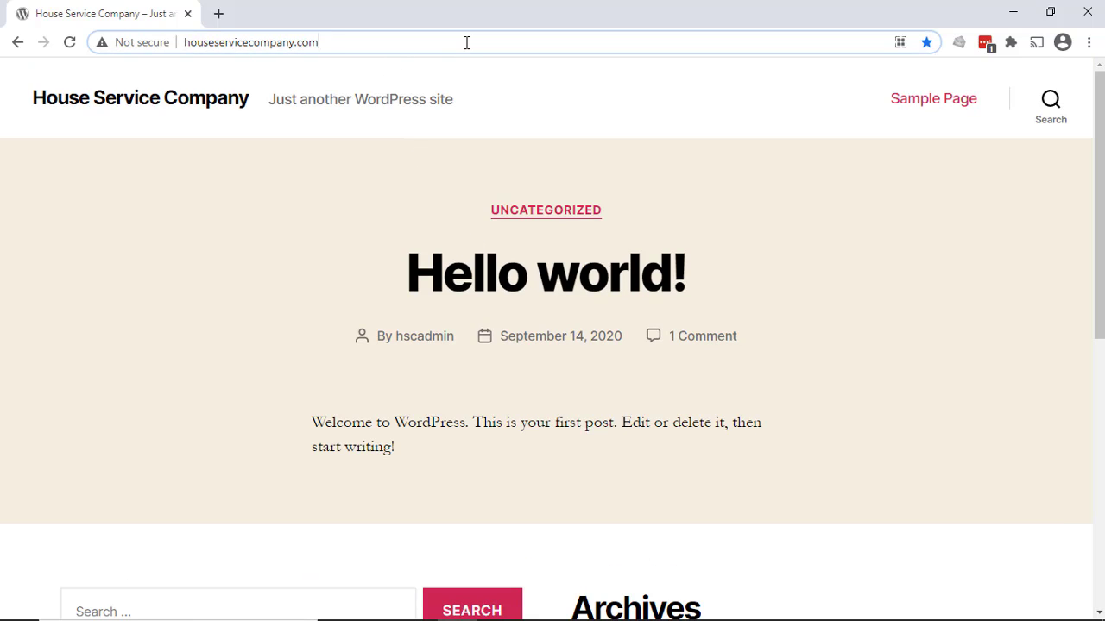
pyautogui.write('/wp')
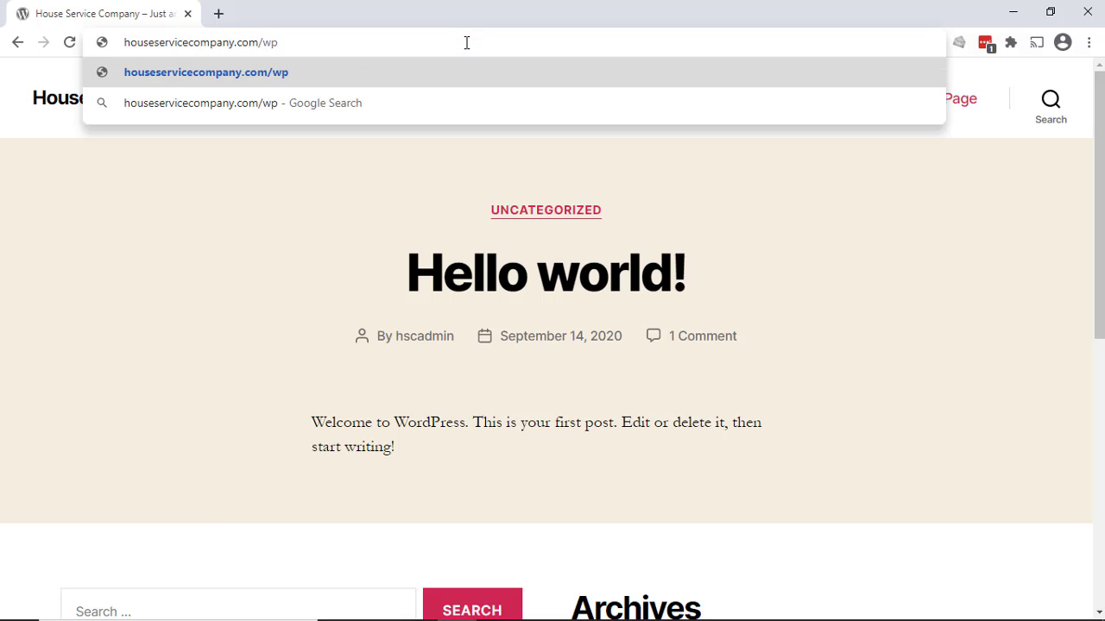
pyautogui.write('-admin')
pyautogui.press('Return')
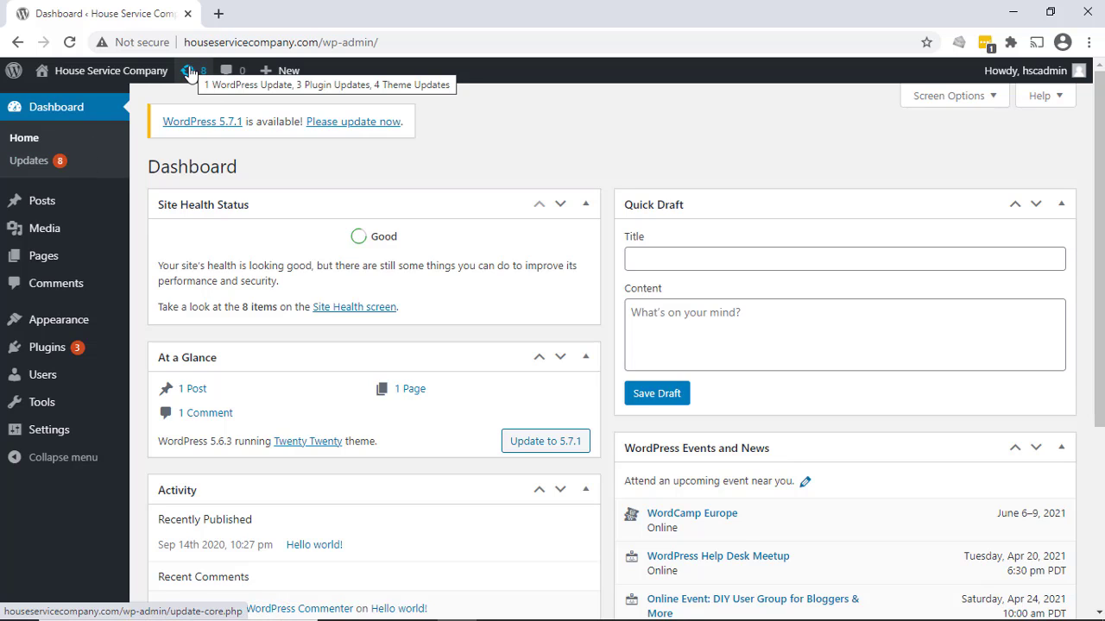
# Open the WordPress updates page and review the available core, plugin and theme updates
pyautogui.click(53, 158)
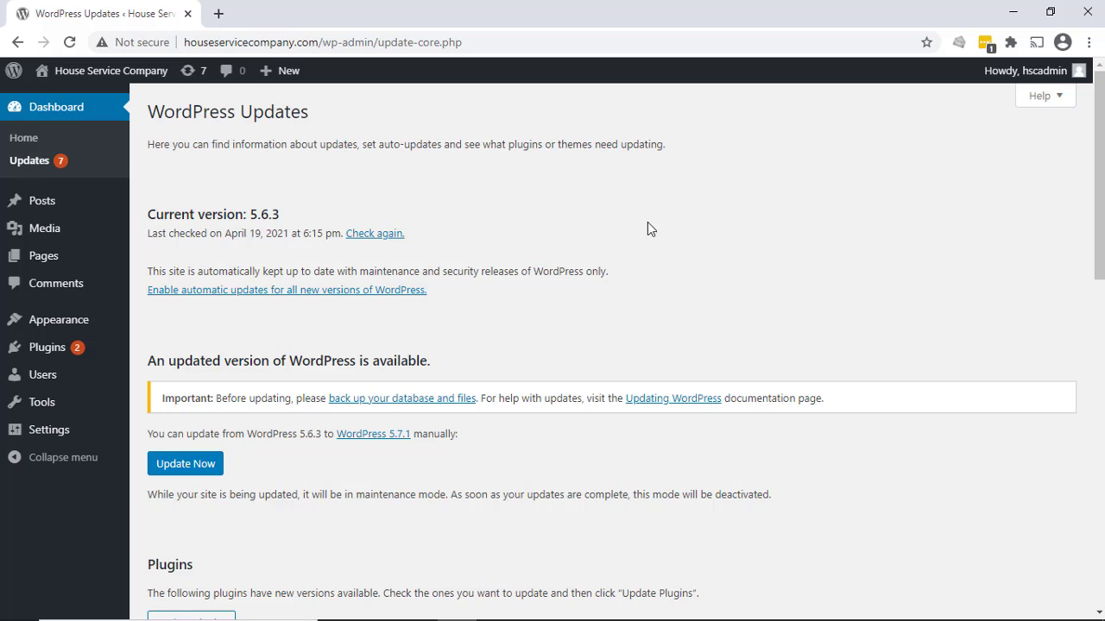
pyautogui.scroll(-5, 716, 216)
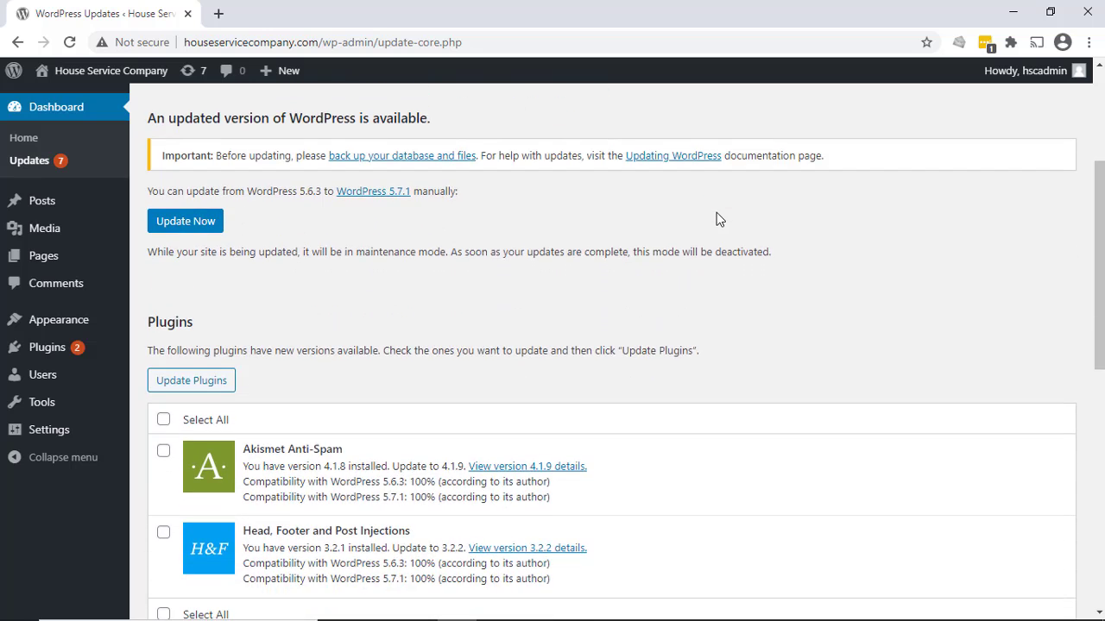
pyautogui.scroll(-1, 715, 216)
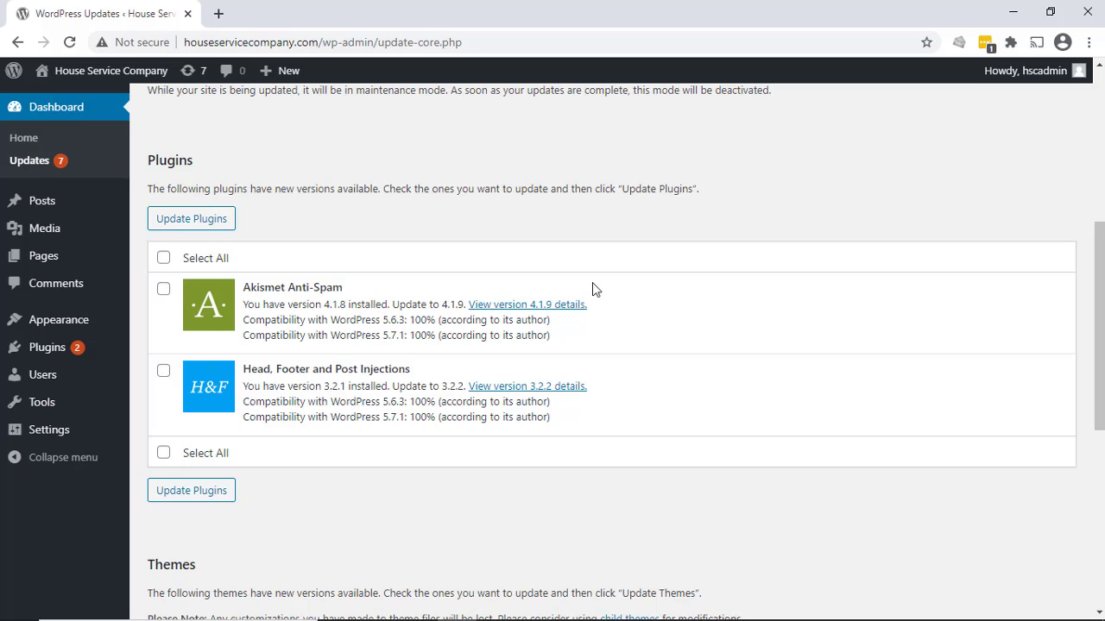
pyautogui.scroll(-1, 678, 247)
pyautogui.scroll(-4, 679, 252)
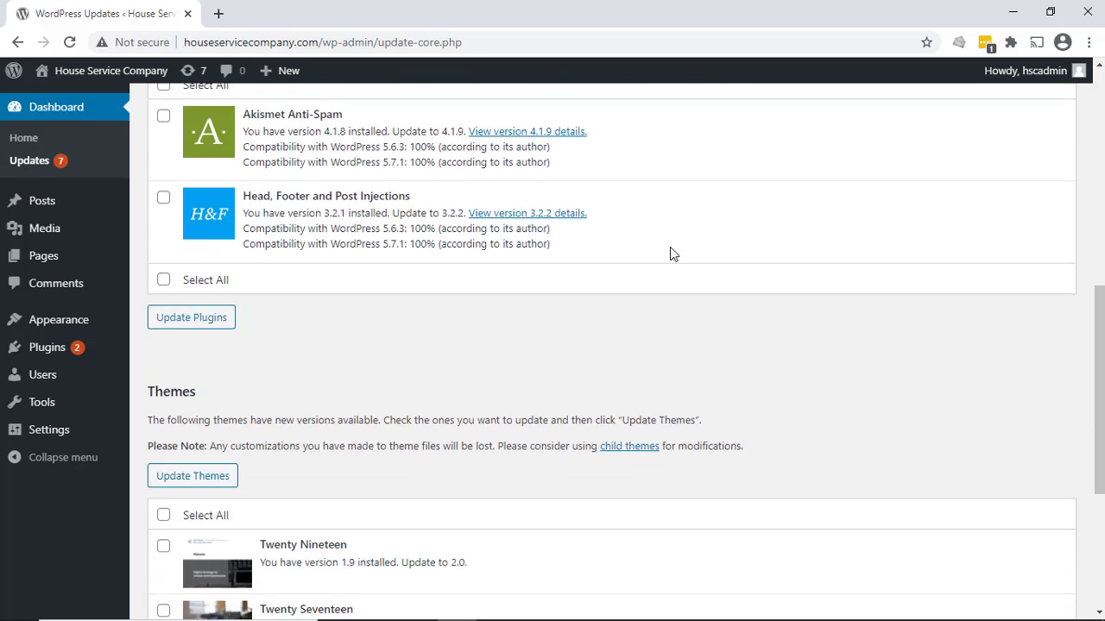
pyautogui.scroll(-1, 672, 257)
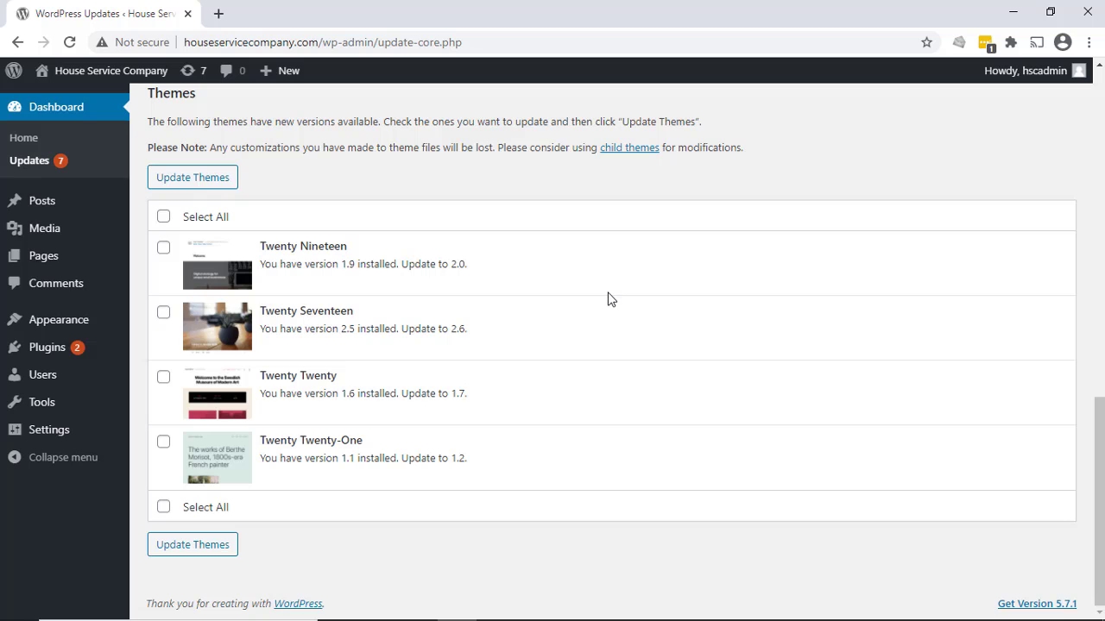
pyautogui.scroll(10, 609, 302)
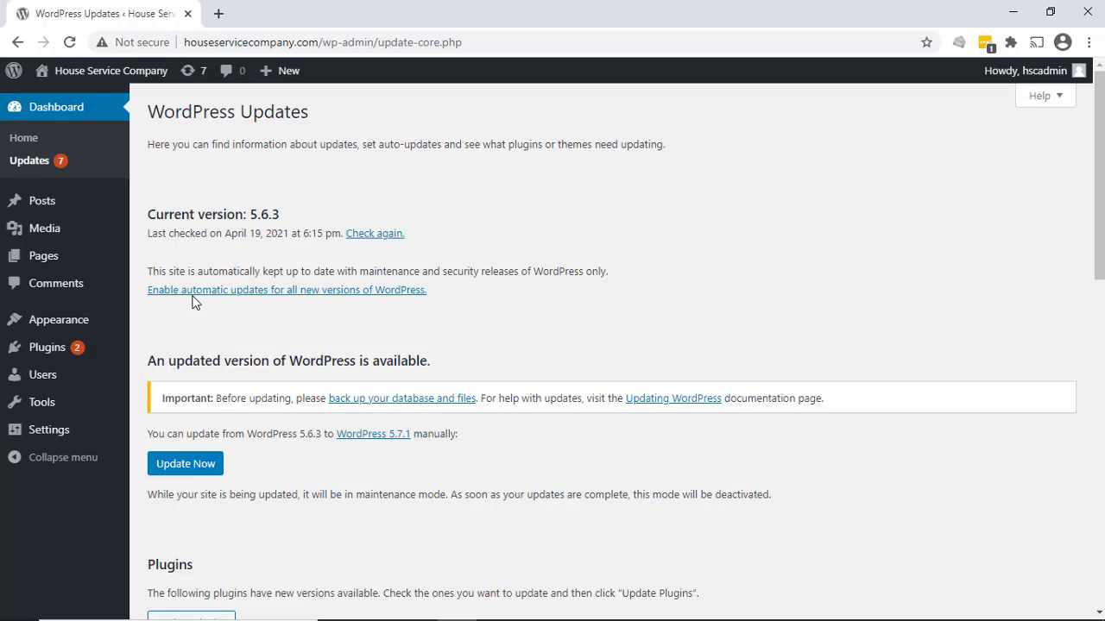
# Enable automatic updates for all new WordPress versions and switch back to maintenance and security releases only
pyautogui.click(251, 297)
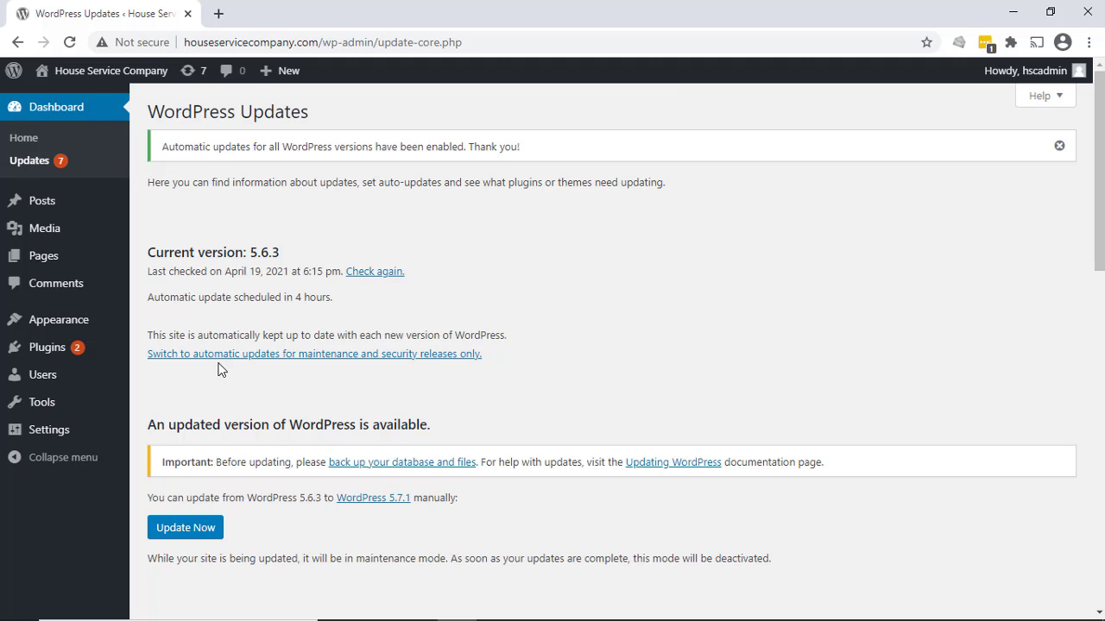
pyautogui.click(337, 356)
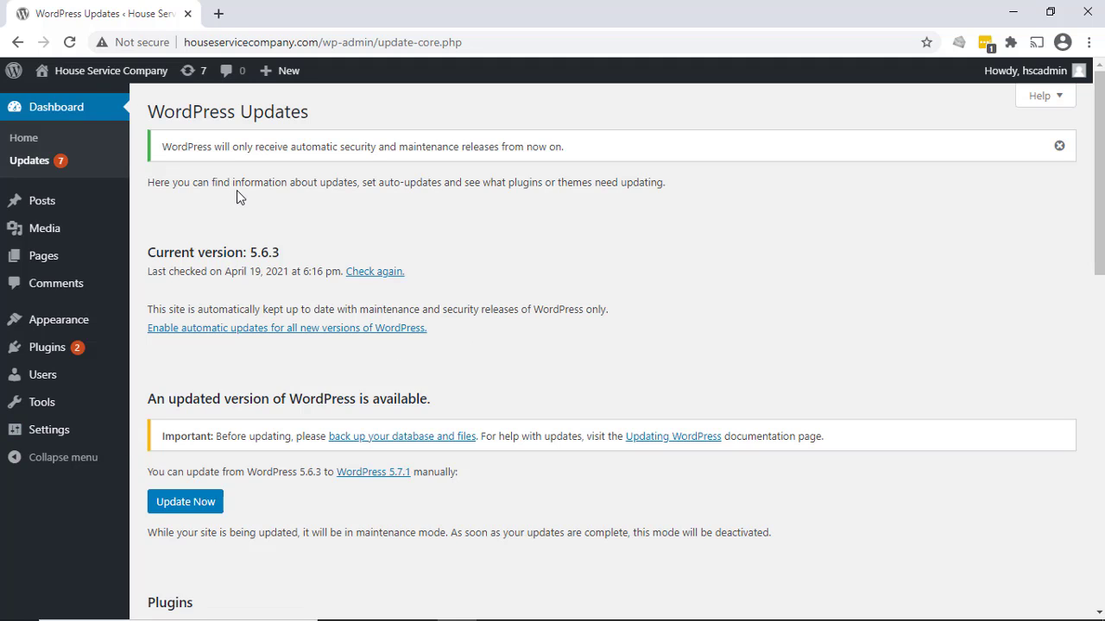
# Update WordPress to version 5.7.1 and look through its What's New and Credits pages
pyautogui.click(176, 505)
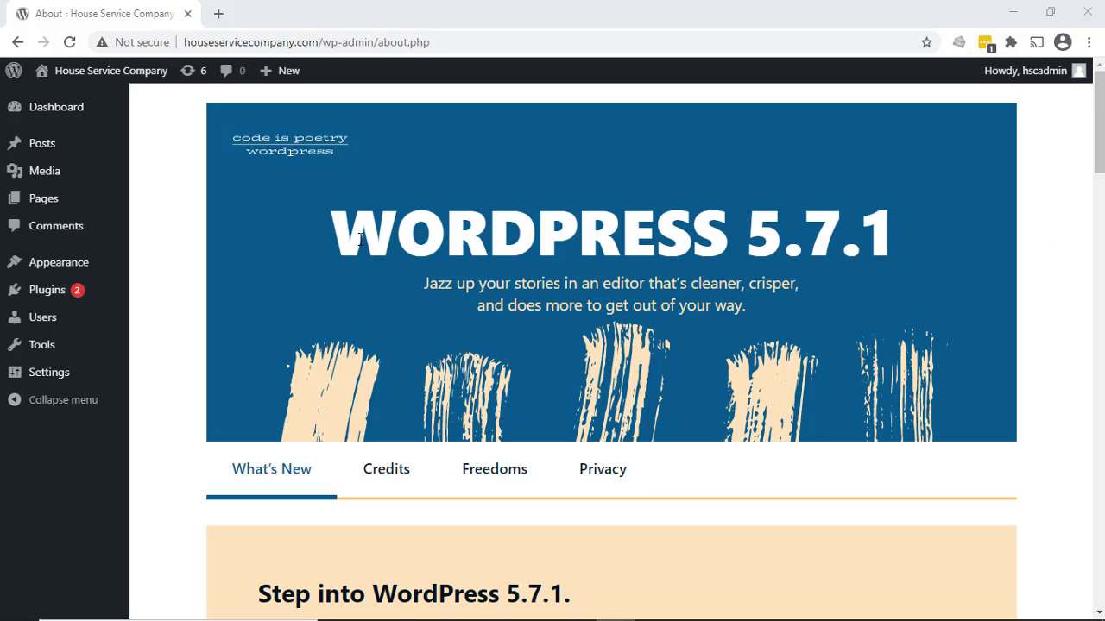
pyautogui.scroll(-2, 360, 239)
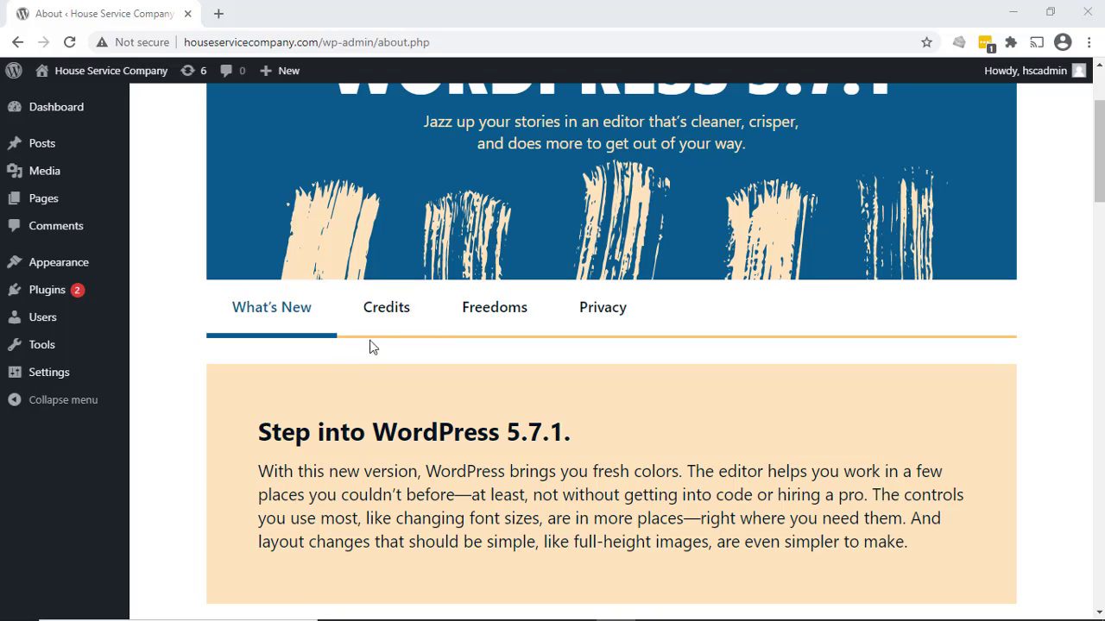
pyautogui.scroll(-6, 388, 371)
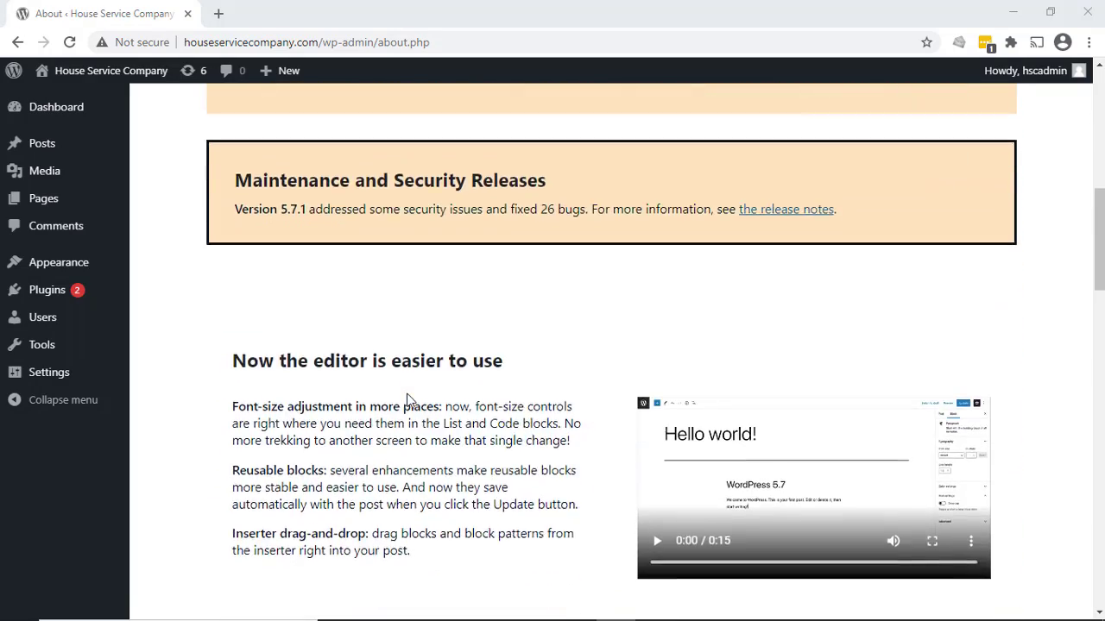
pyautogui.scroll(-9, 407, 399)
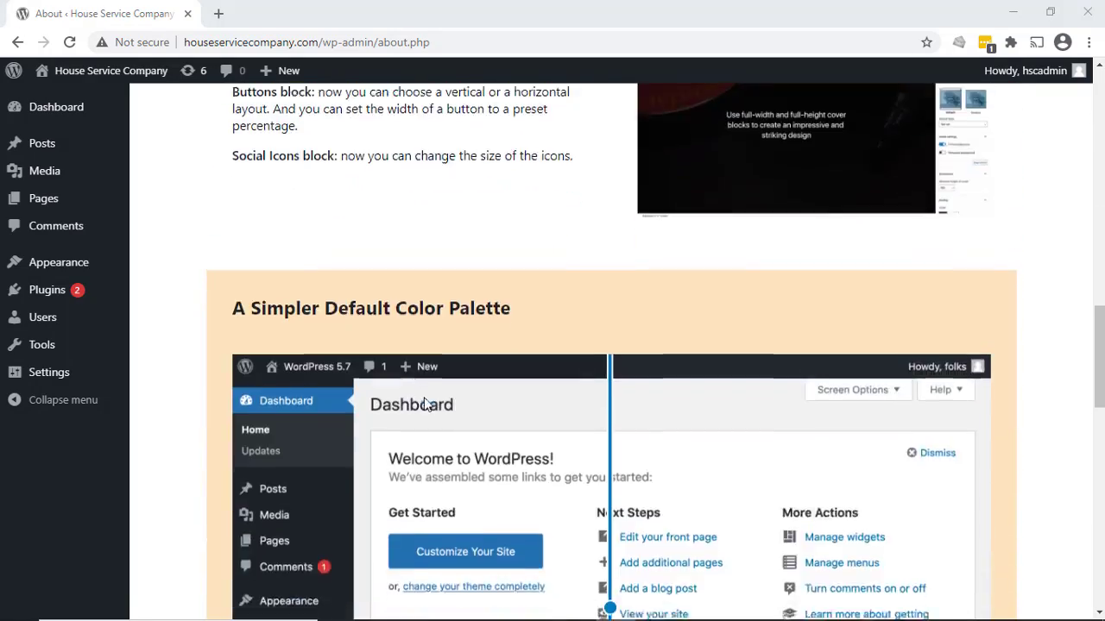
pyautogui.scroll(-12, 426, 401)
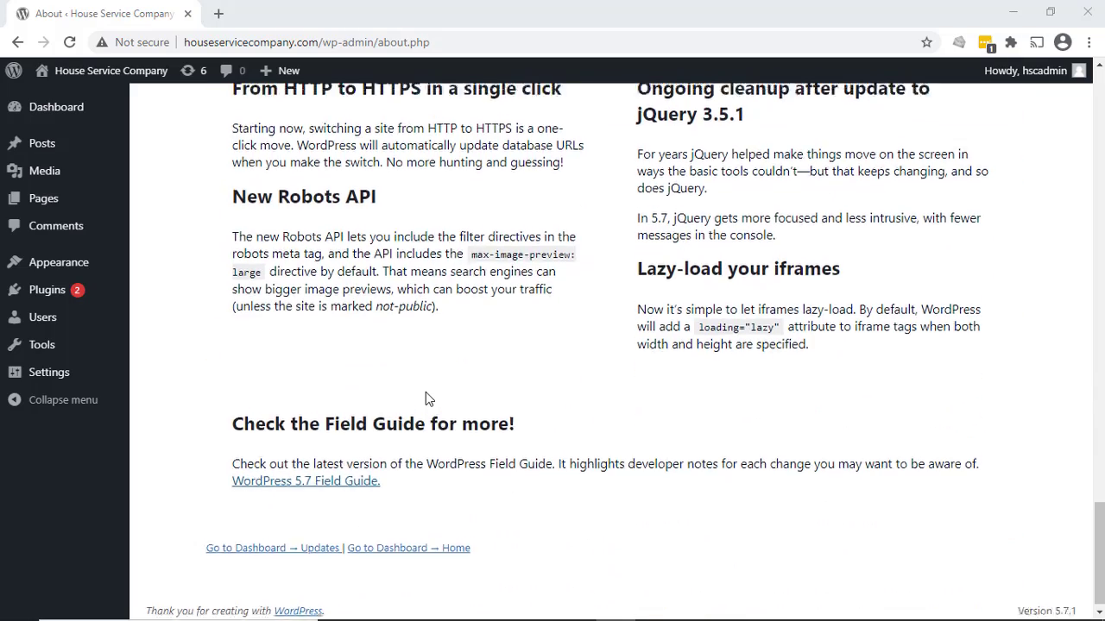
pyautogui.press('Home')
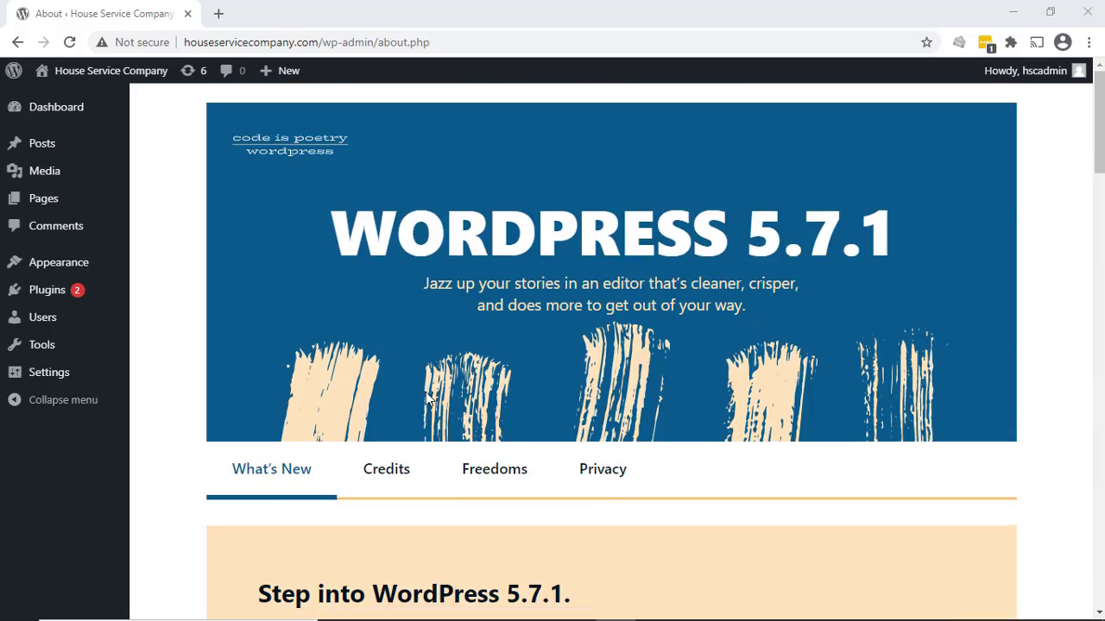
pyautogui.click(400, 473)
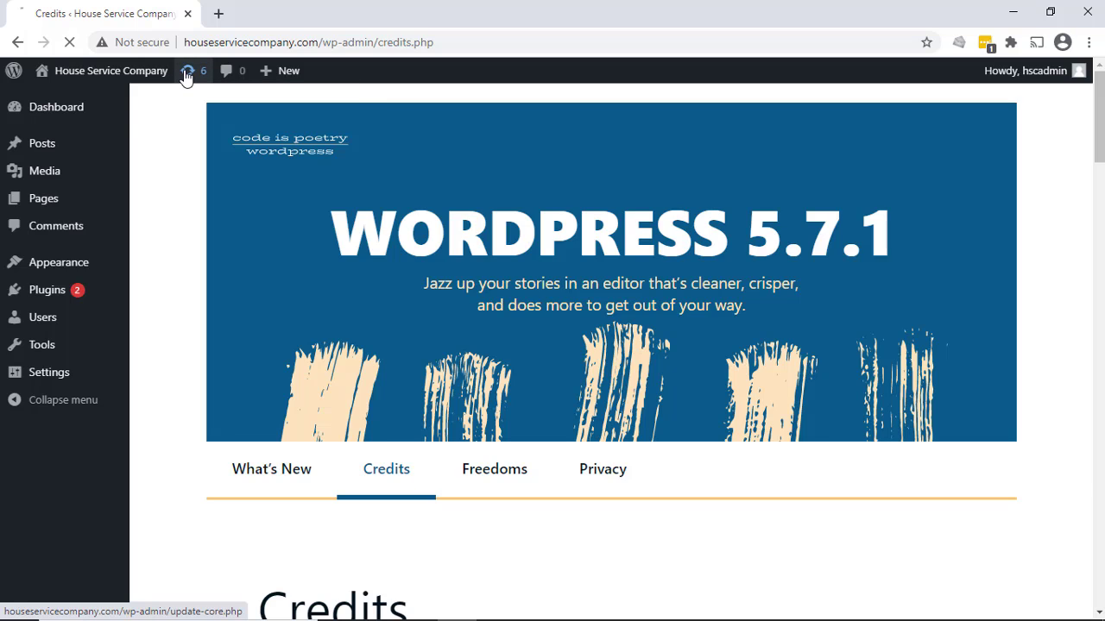
# Return to the WordPress updates page and select the Akismet Anti-Spam and Head, Footer and Post Injections plugins
pyautogui.click(186, 76)
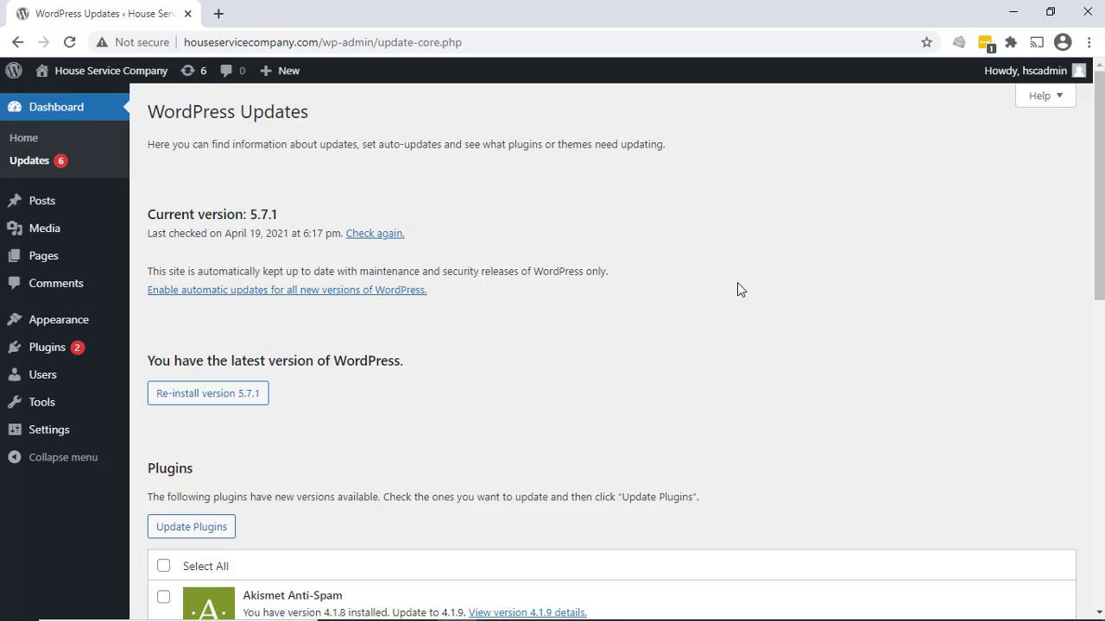
pyautogui.scroll(-3, 738, 274)
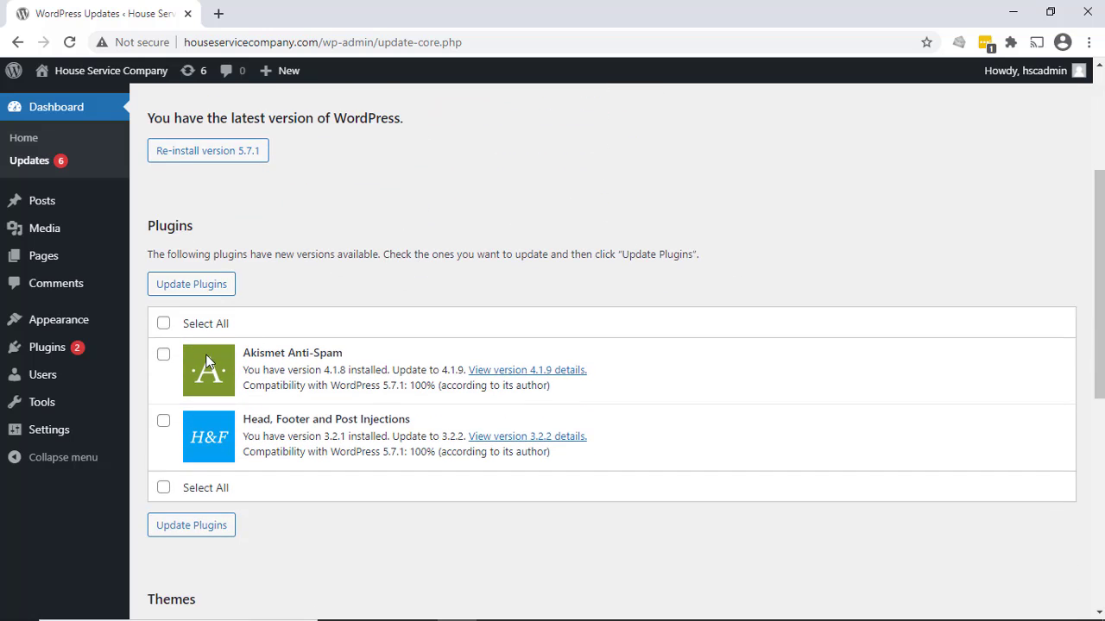
pyautogui.click(163, 355)
pyautogui.click(163, 422)
# Open the list of installed plugins and enable auto-updates for Akismet Anti-Spam
pyautogui.moveTo(25, 350)
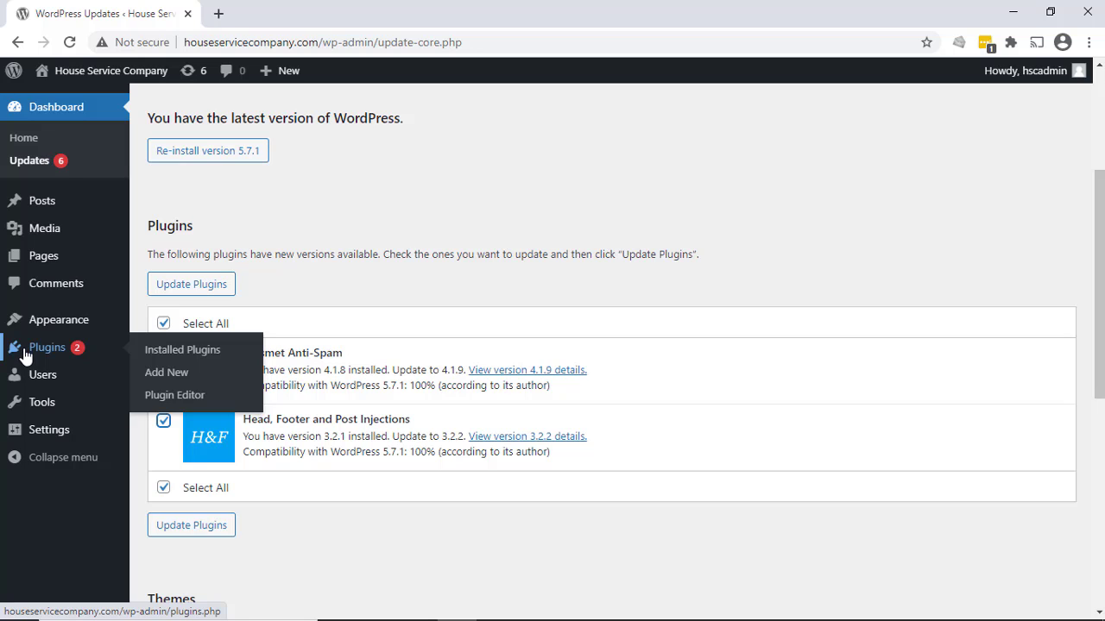
pyautogui.click(158, 356)
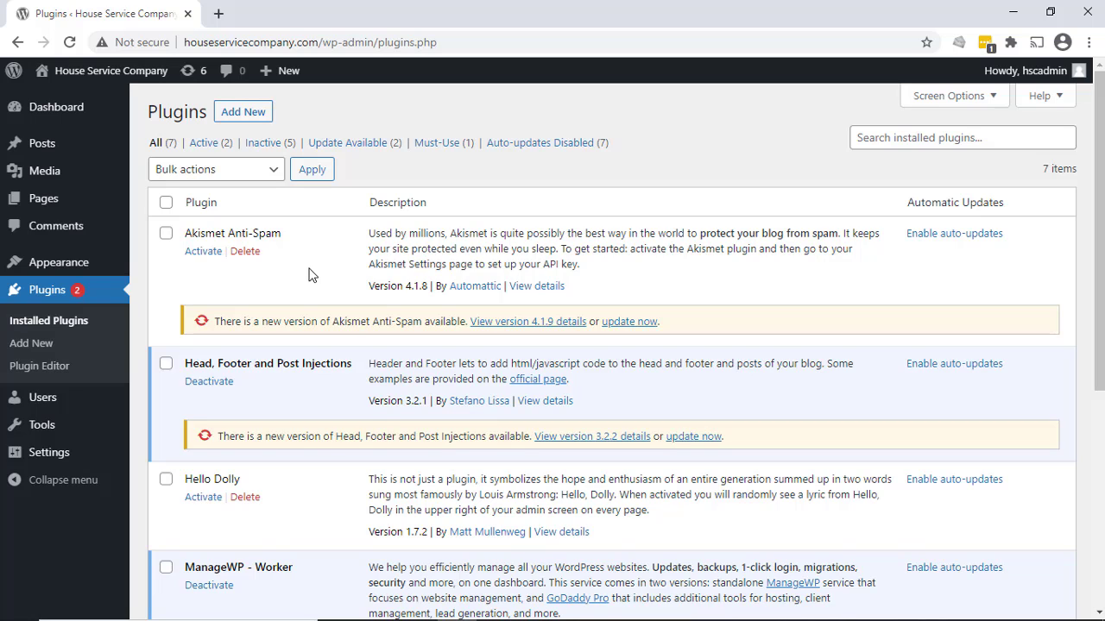
pyautogui.click(939, 235)
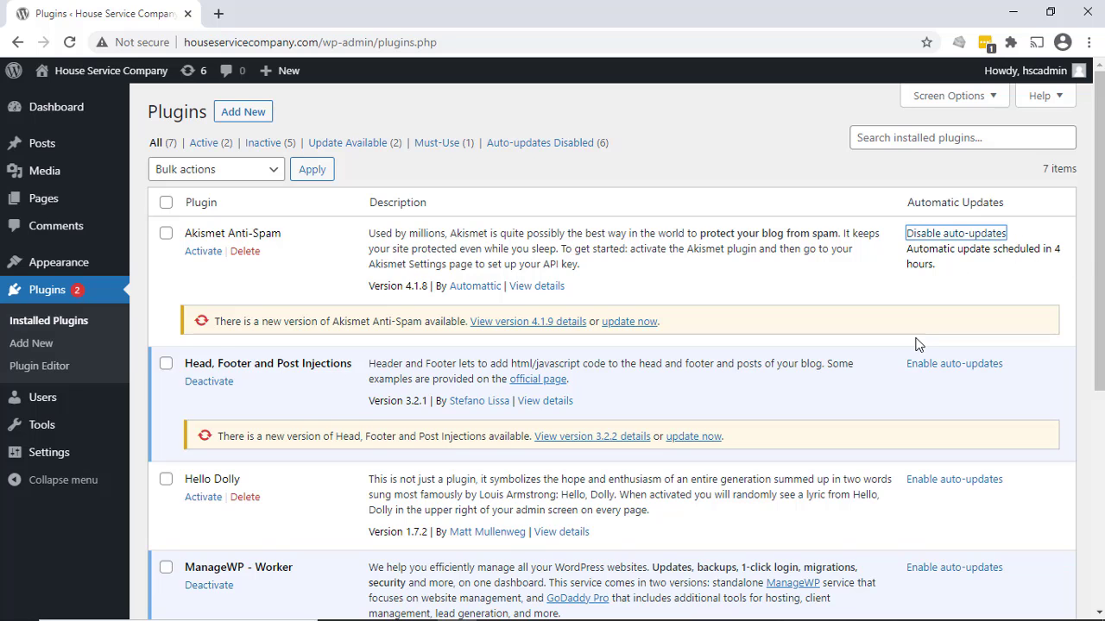
# Select all installed plugins and apply the Enable Auto-updates bulk action to them
pyautogui.scroll(-3, 965, 468)
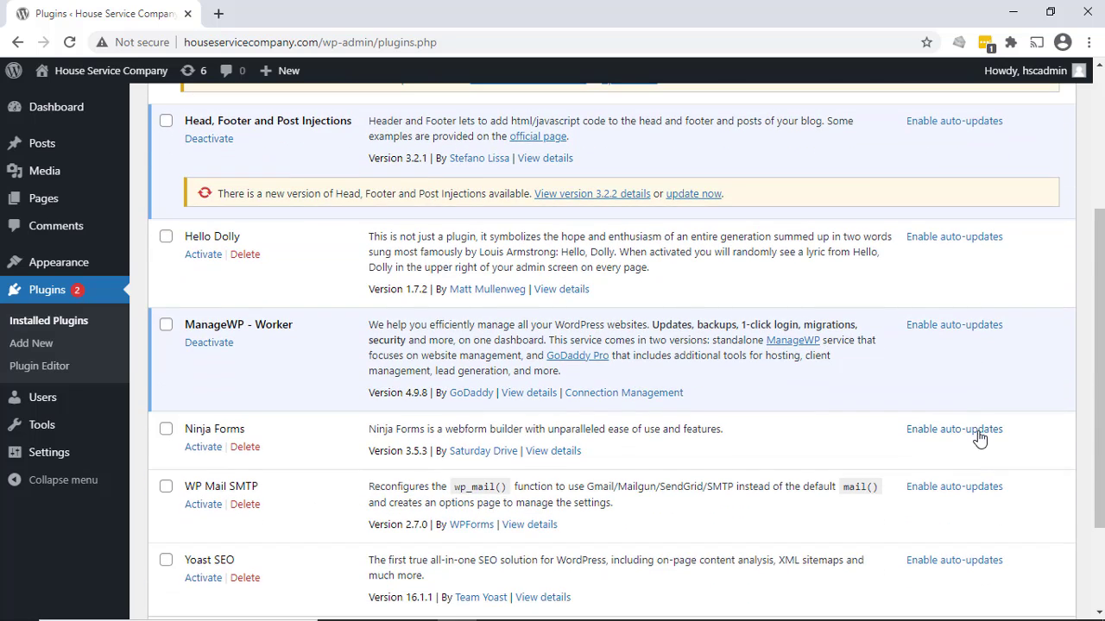
pyautogui.scroll(3, 954, 380)
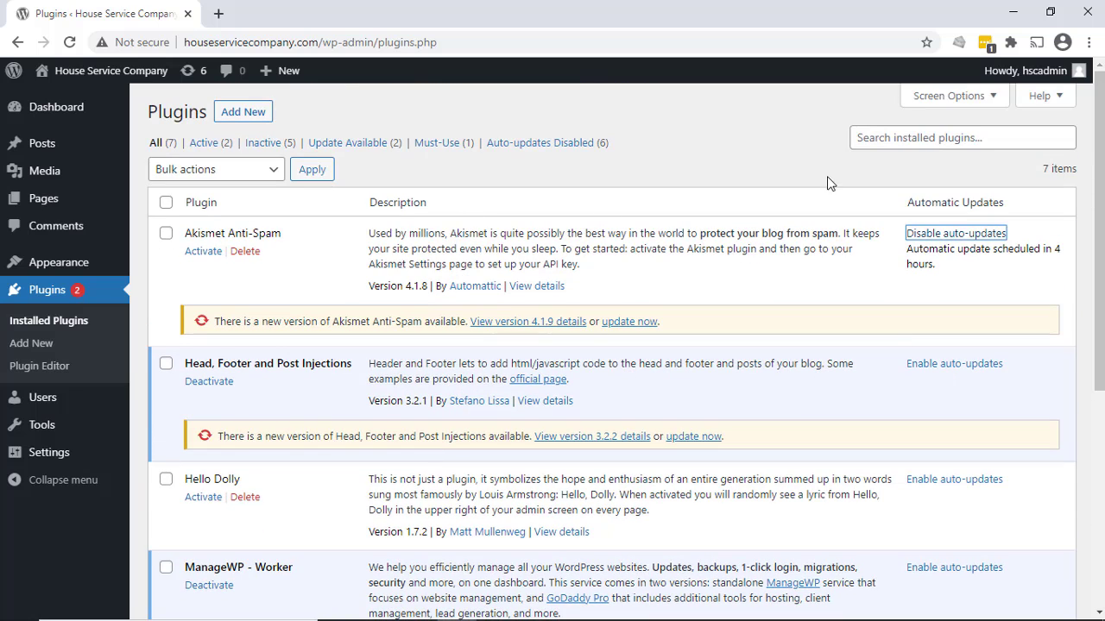
pyautogui.click(165, 204)
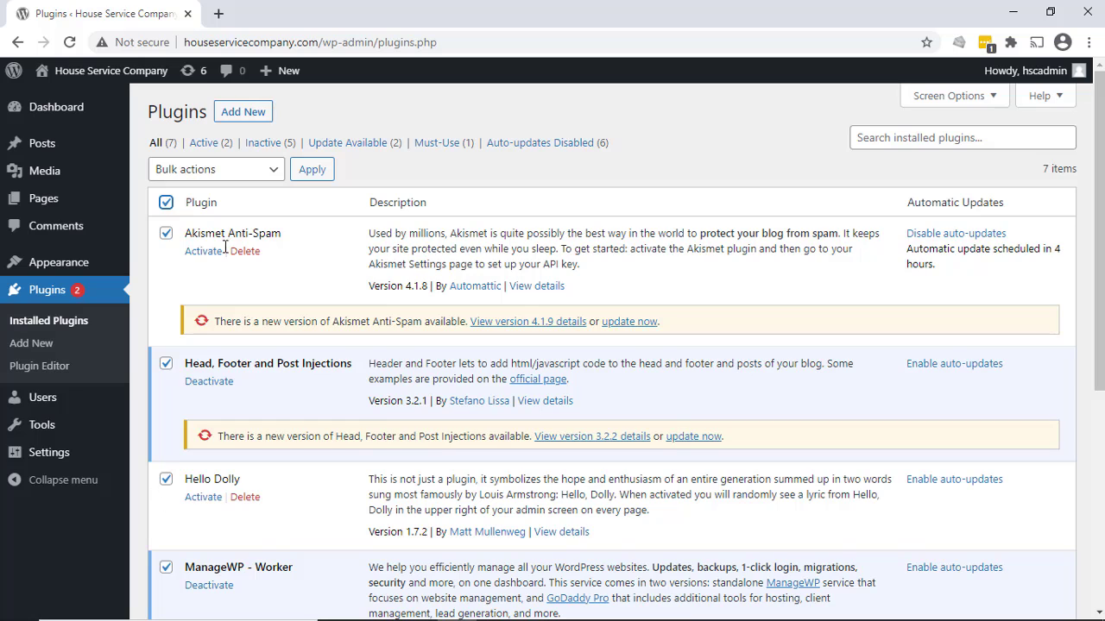
pyautogui.click(236, 169)
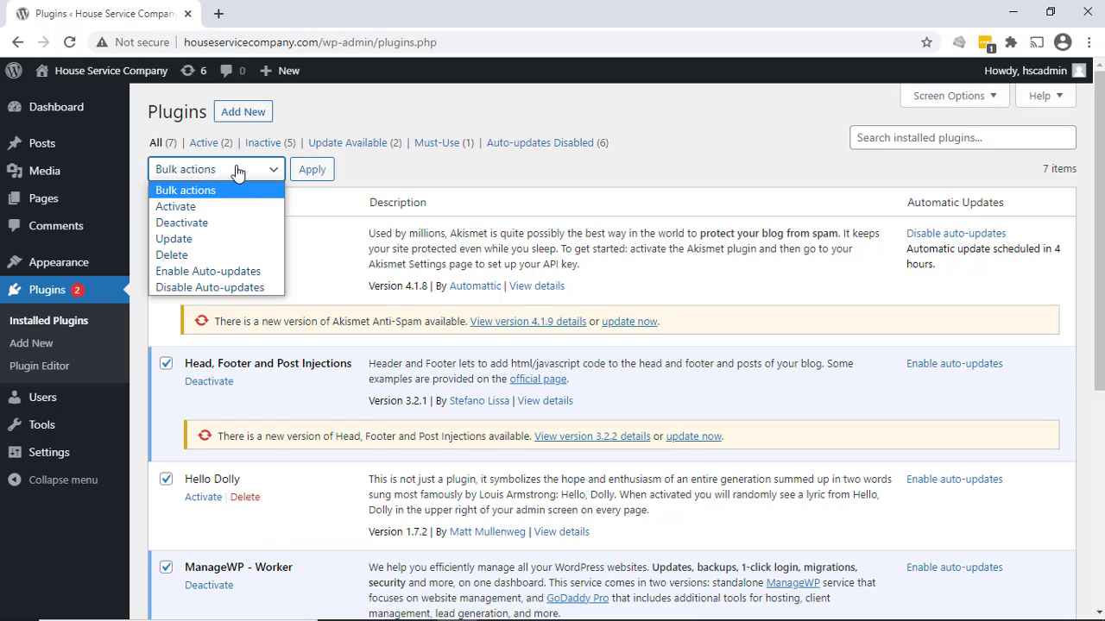
pyautogui.click(222, 270)
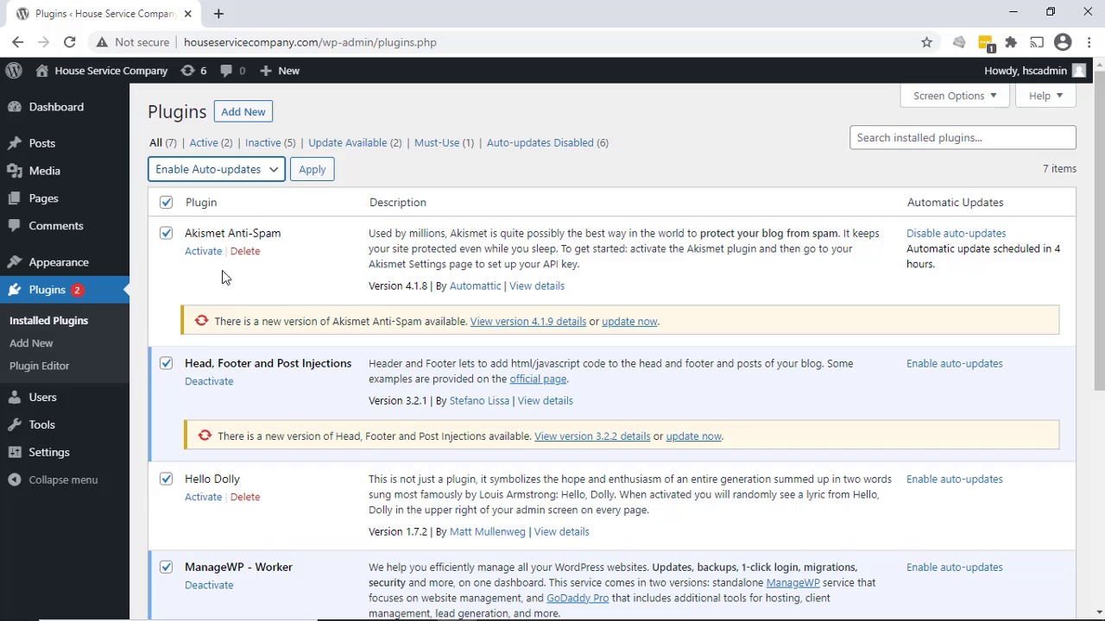
pyautogui.click(309, 171)
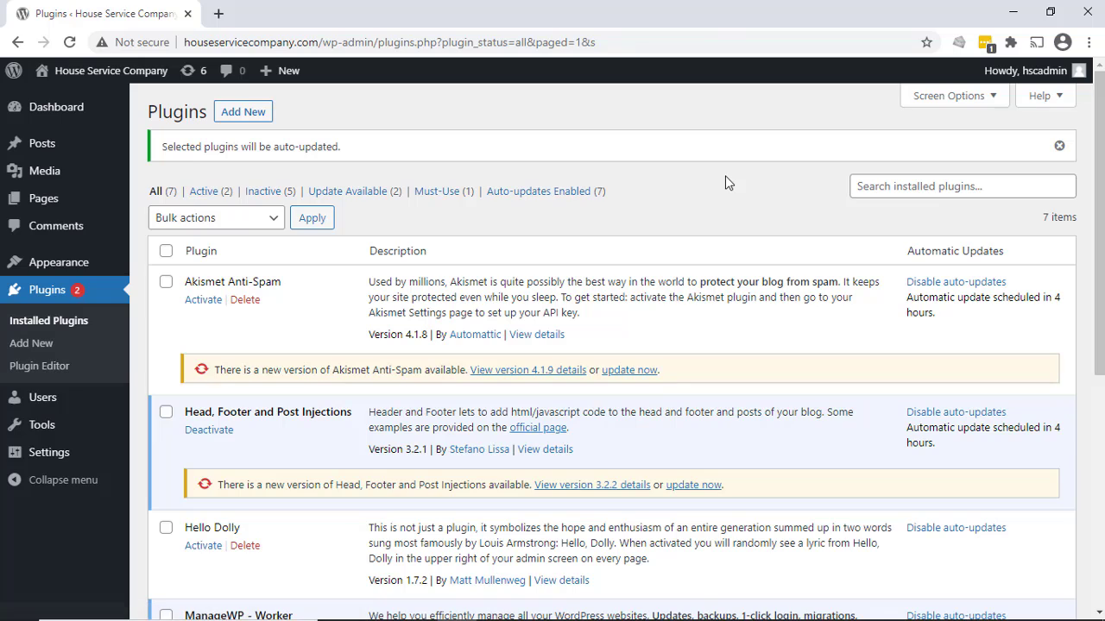
# Review the plugins' automatic update settings and disable auto-updates for Akismet Anti-Spam
pyautogui.scroll(-5, 779, 221)
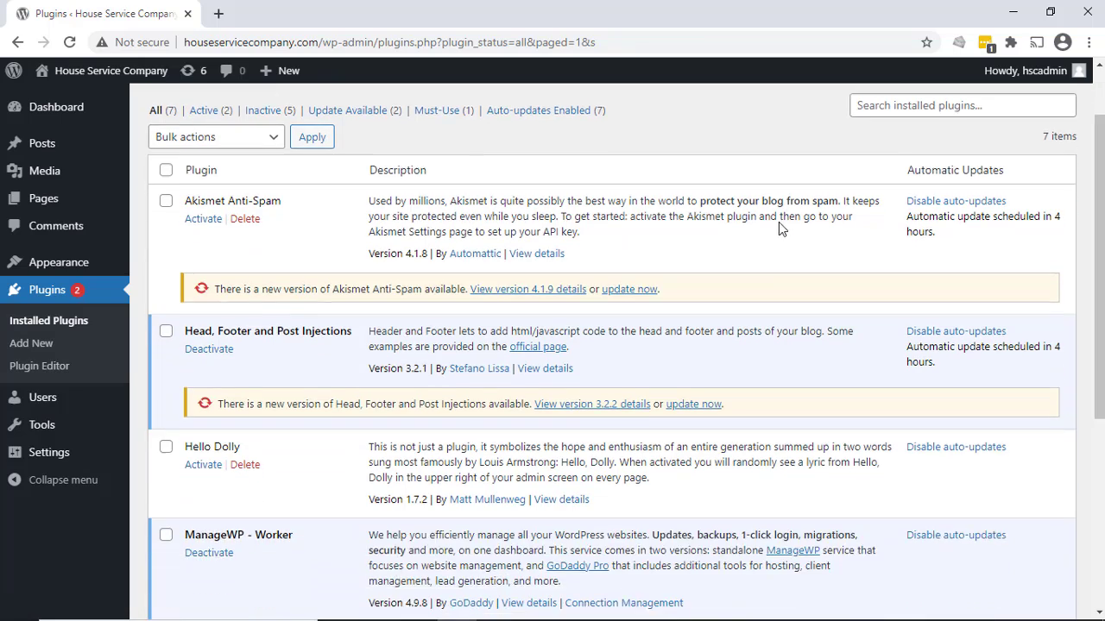
pyautogui.scroll(5, 780, 221)
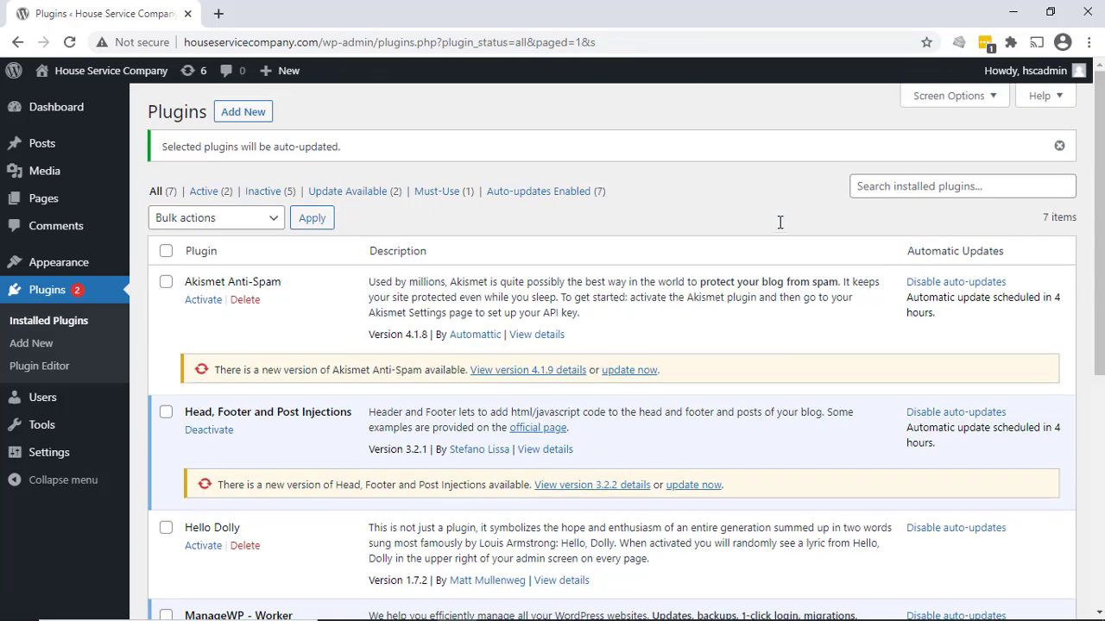
pyautogui.click(946, 285)
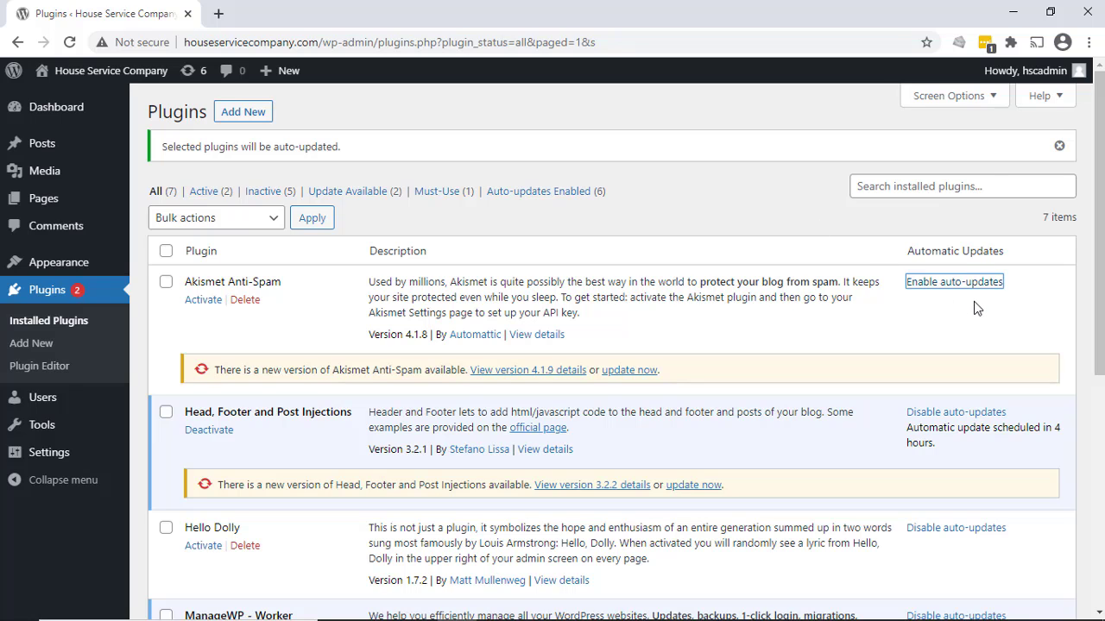
# Update all plugins offered on the WordPress updates page and show the details of the Akismet Anti-Spam update
pyautogui.click(189, 76)
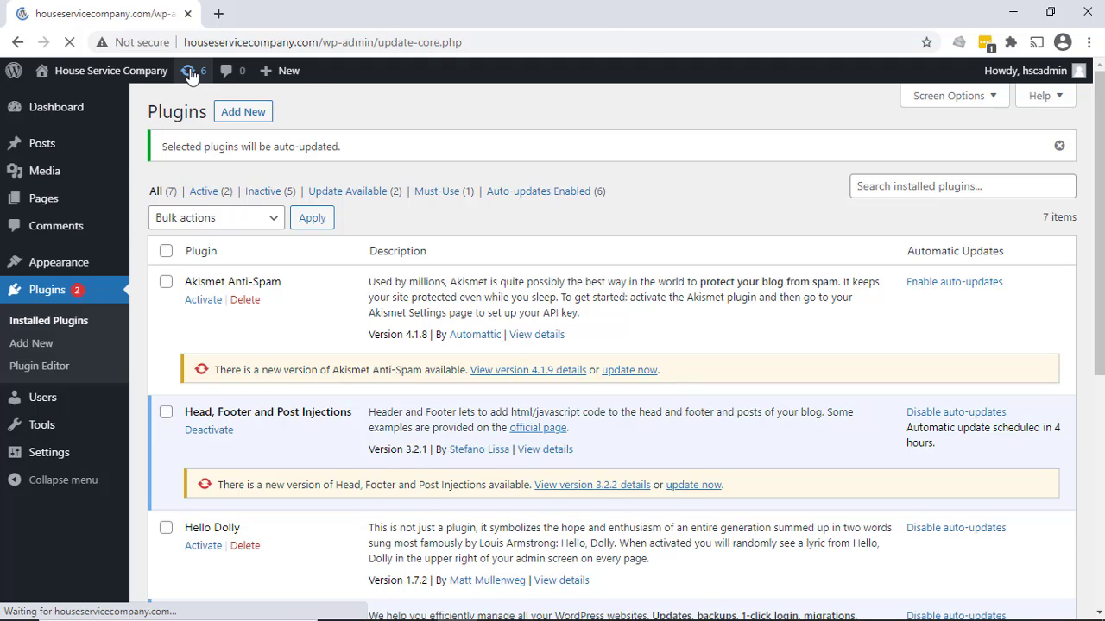
pyautogui.scroll(-3, 581, 559)
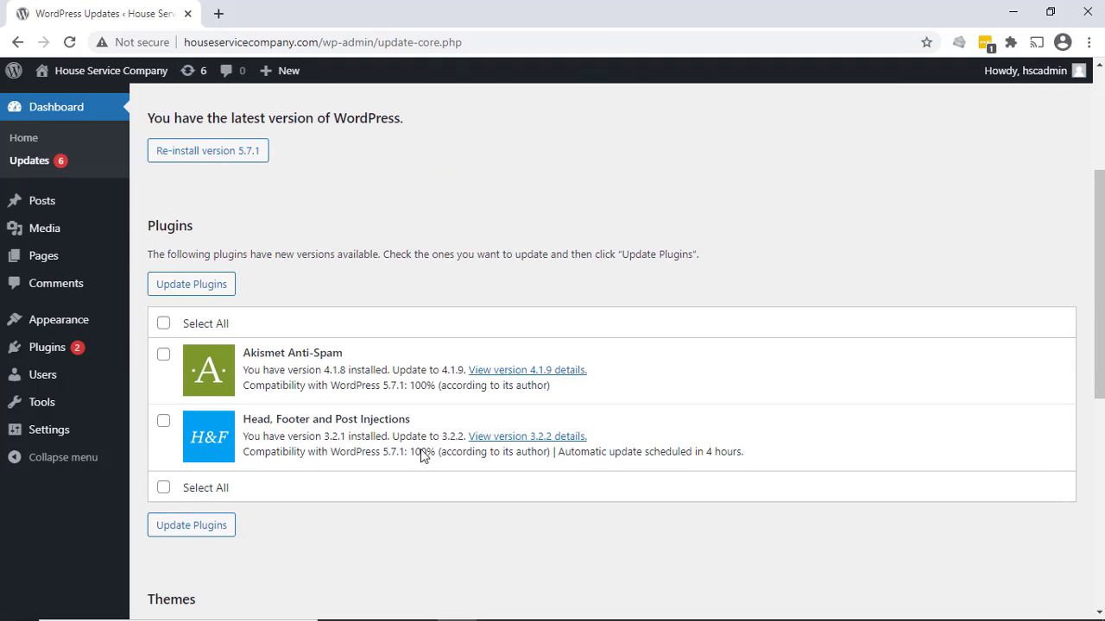
pyautogui.click(163, 323)
pyautogui.click(180, 291)
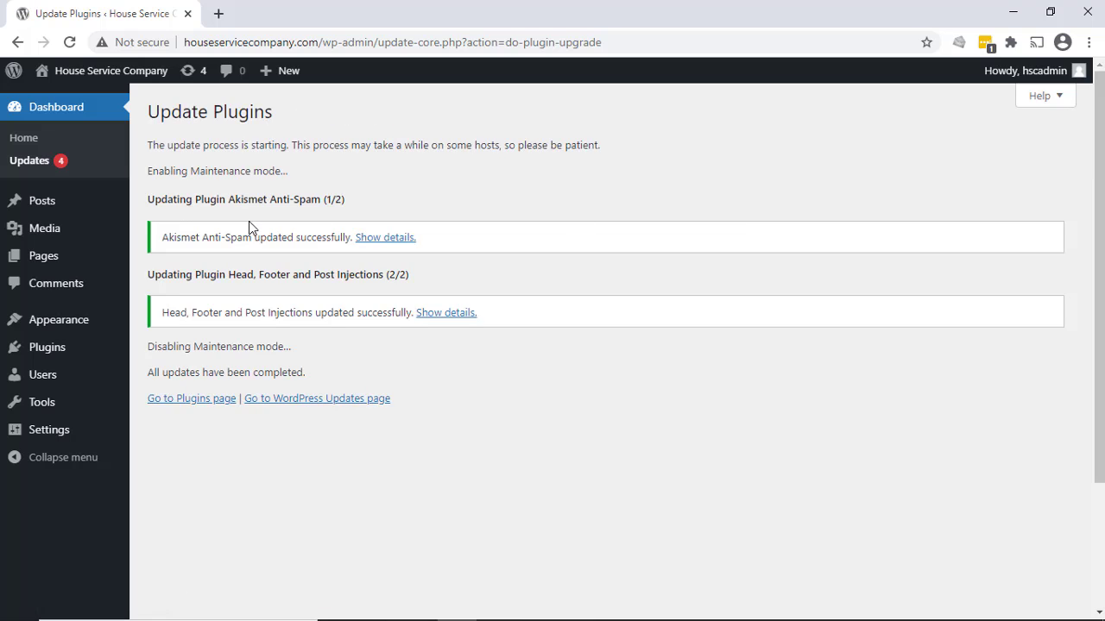
pyautogui.click(398, 241)
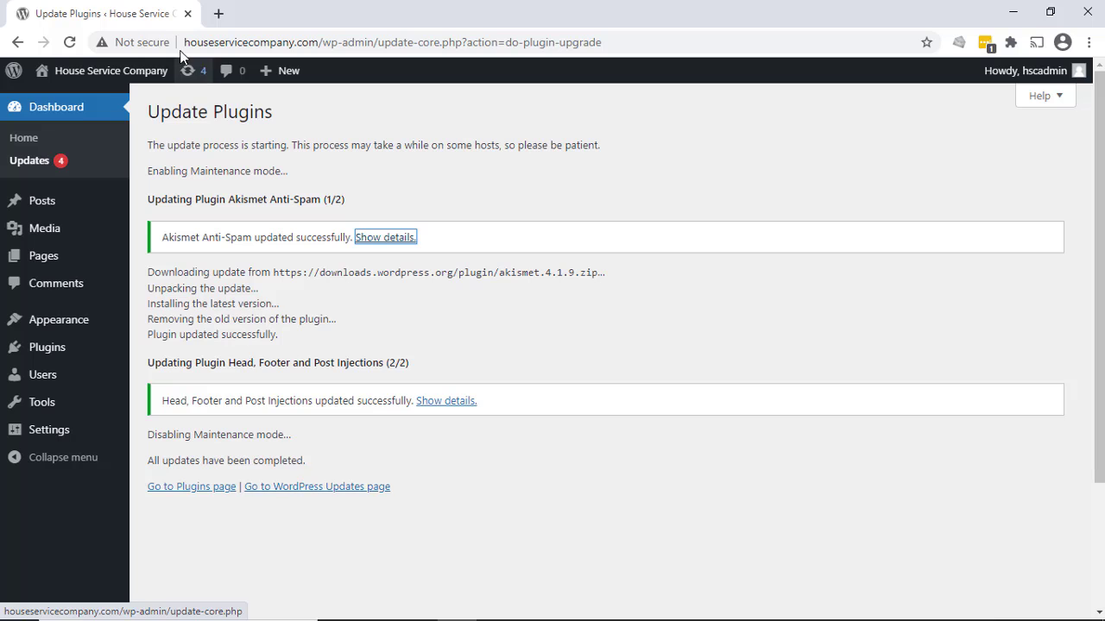
# Check the themes listed on the WordPress updates page and enable auto-updates for Twenty Twenty in its theme details
pyautogui.click(190, 79)
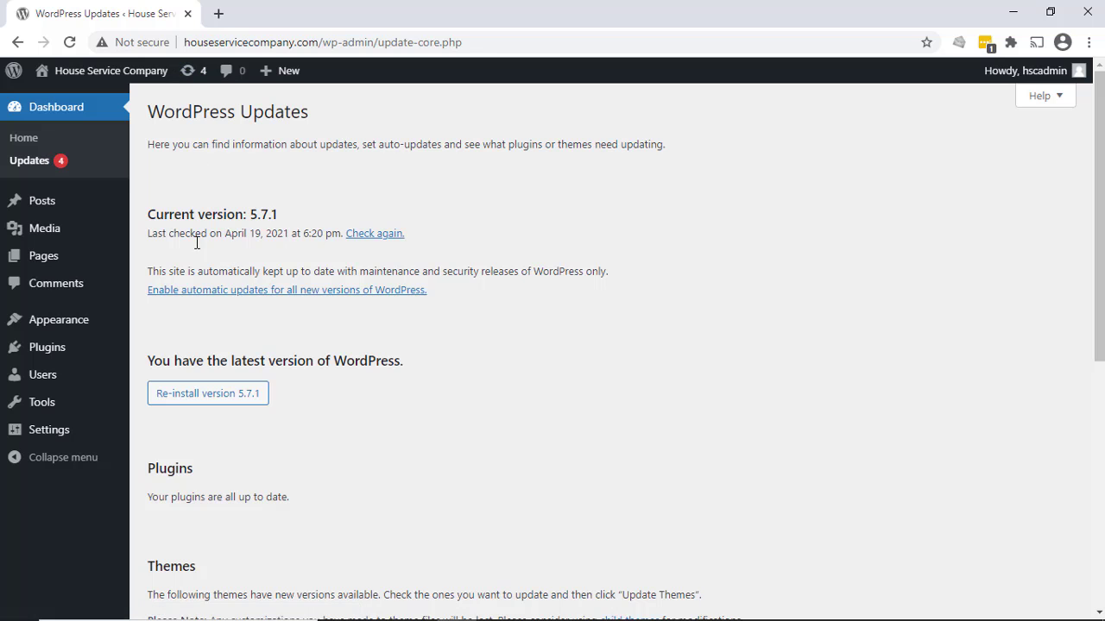
pyautogui.scroll(-3, 475, 419)
pyautogui.scroll(-3, 310, 509)
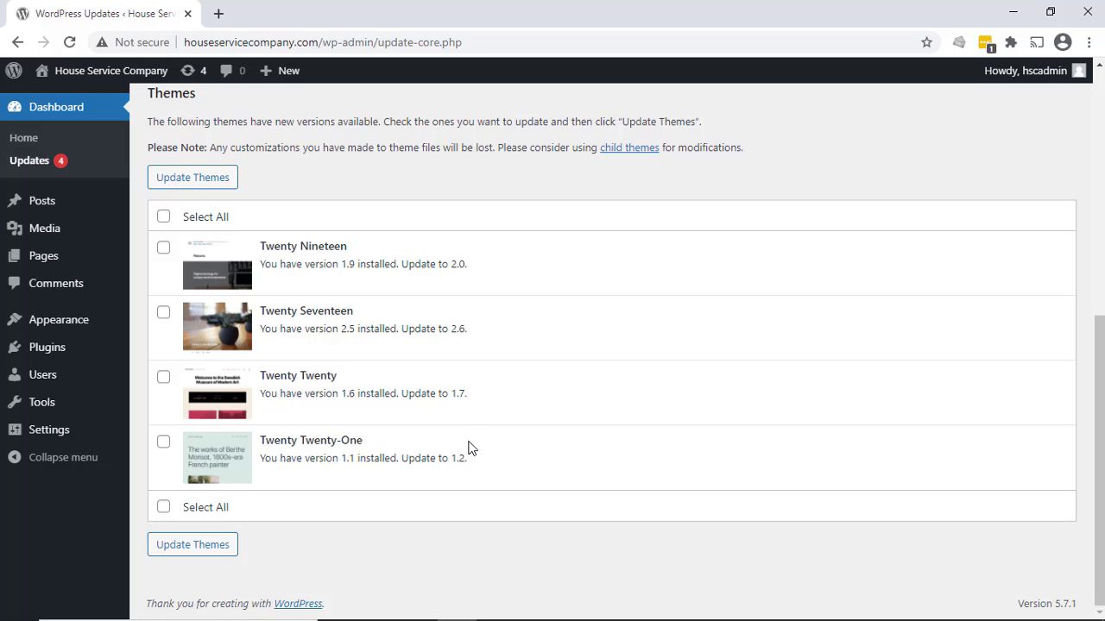
pyautogui.moveTo(34, 321)
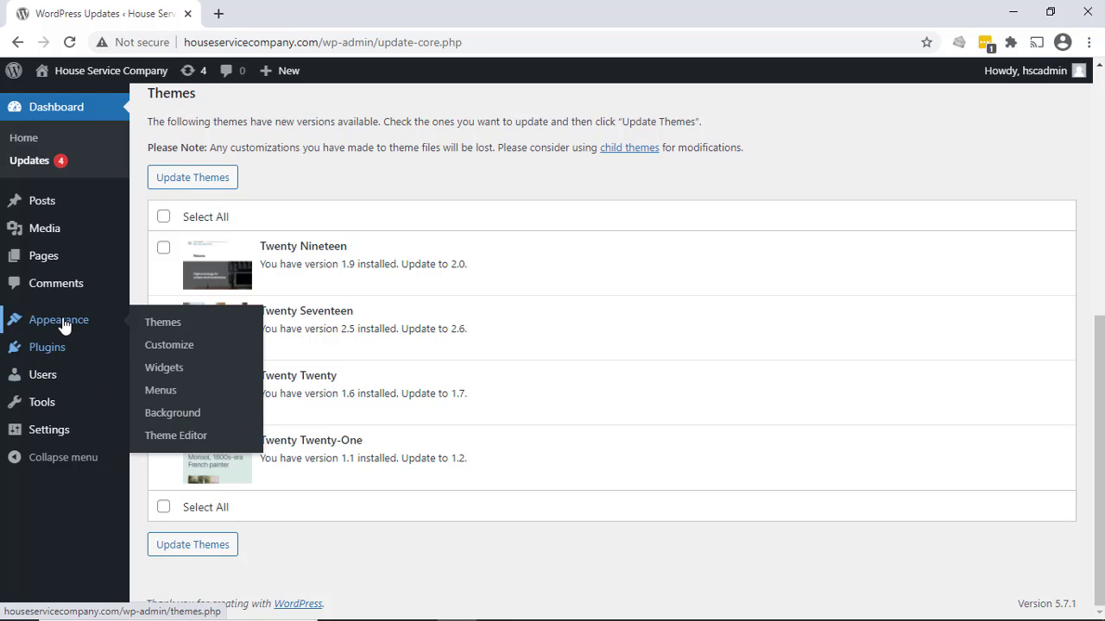
pyautogui.click(161, 323)
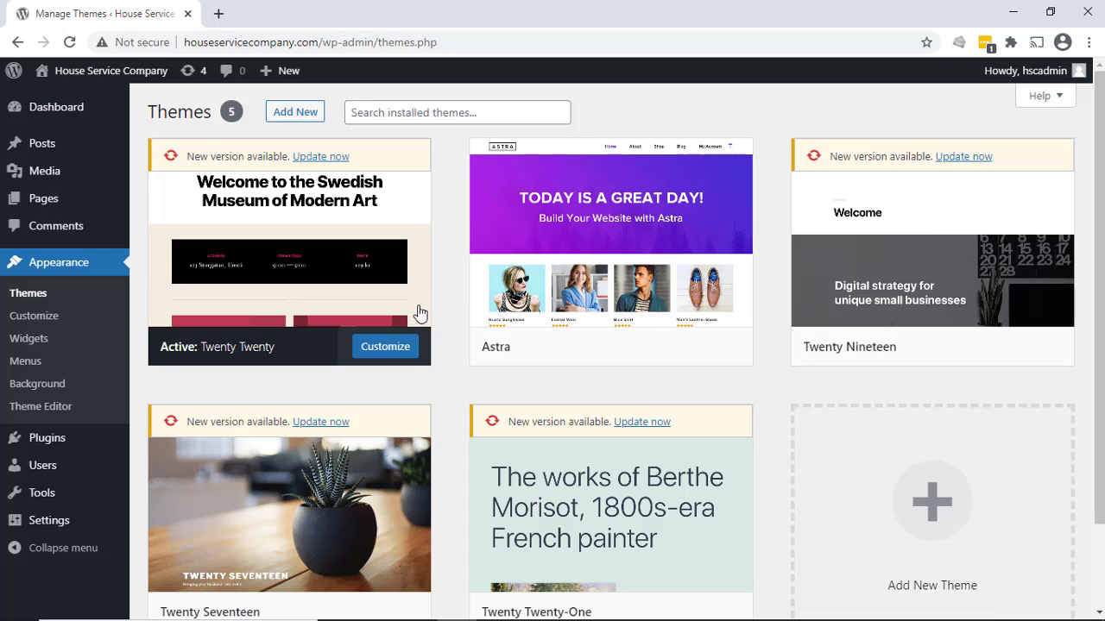
pyautogui.moveTo(365, 205)
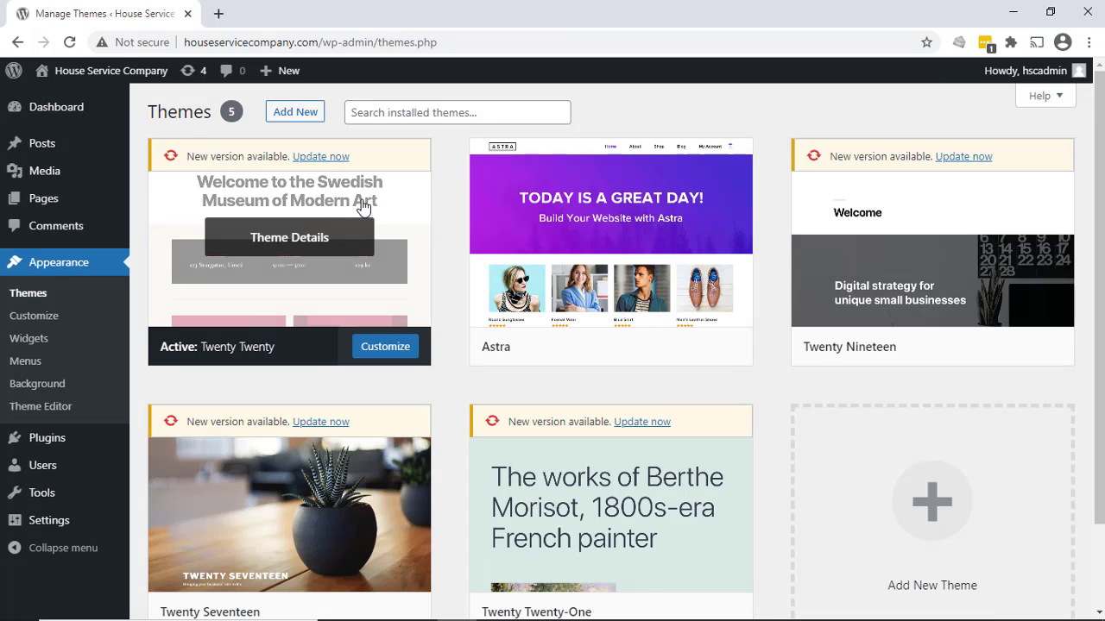
pyautogui.click(290, 248)
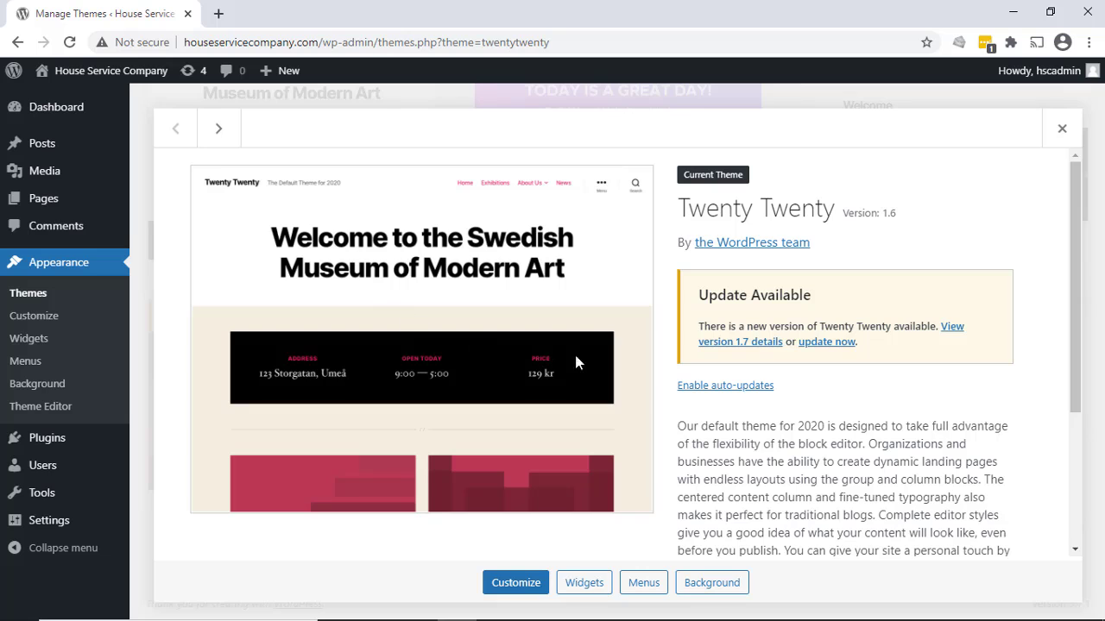
pyautogui.click(747, 393)
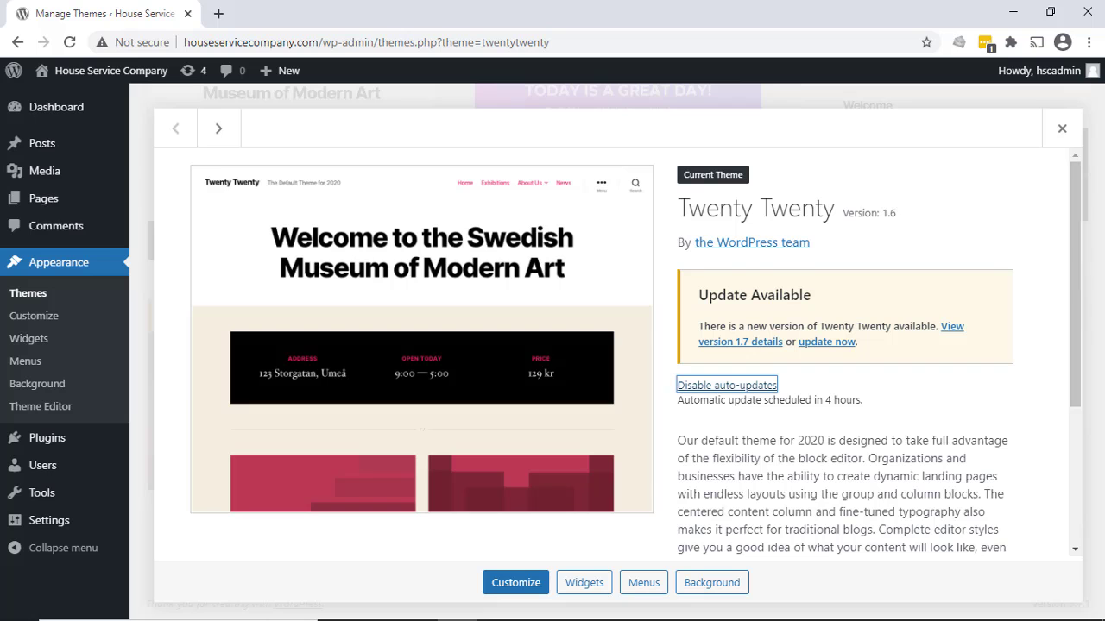
pyautogui.click(1061, 131)
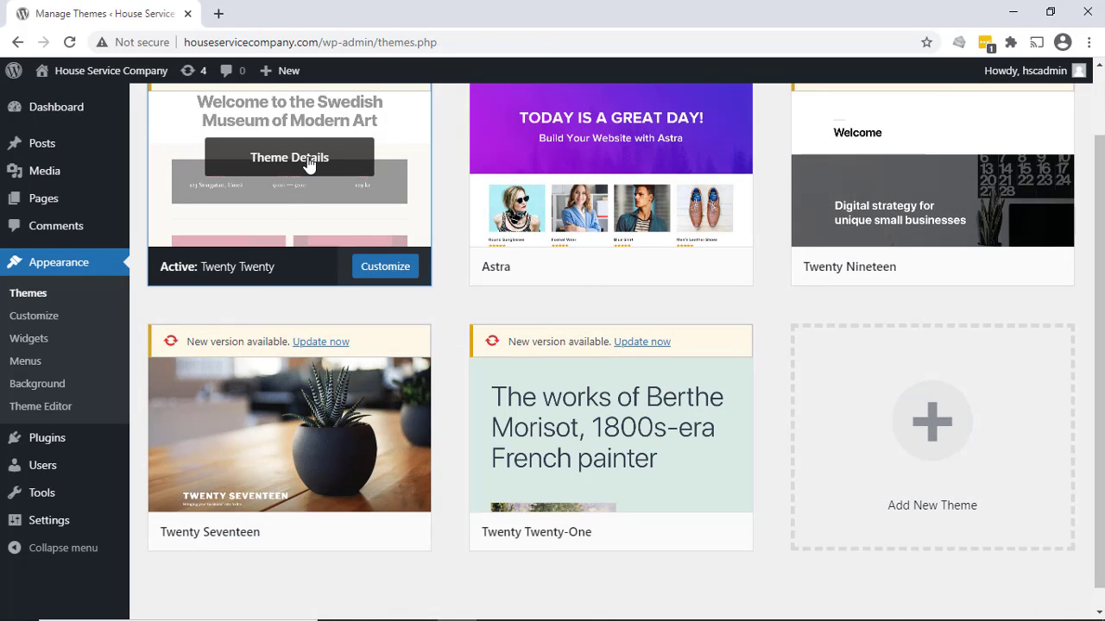
# Enable auto-updates for the Astra theme in its theme details and return to the installed themes
pyautogui.click(308, 164)
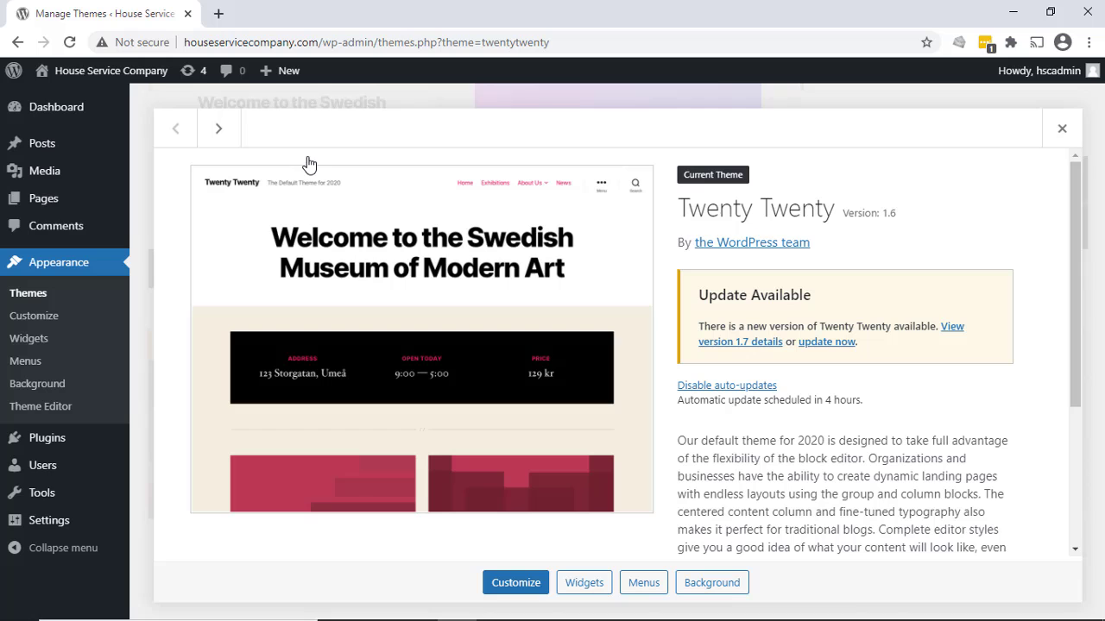
pyautogui.click(216, 128)
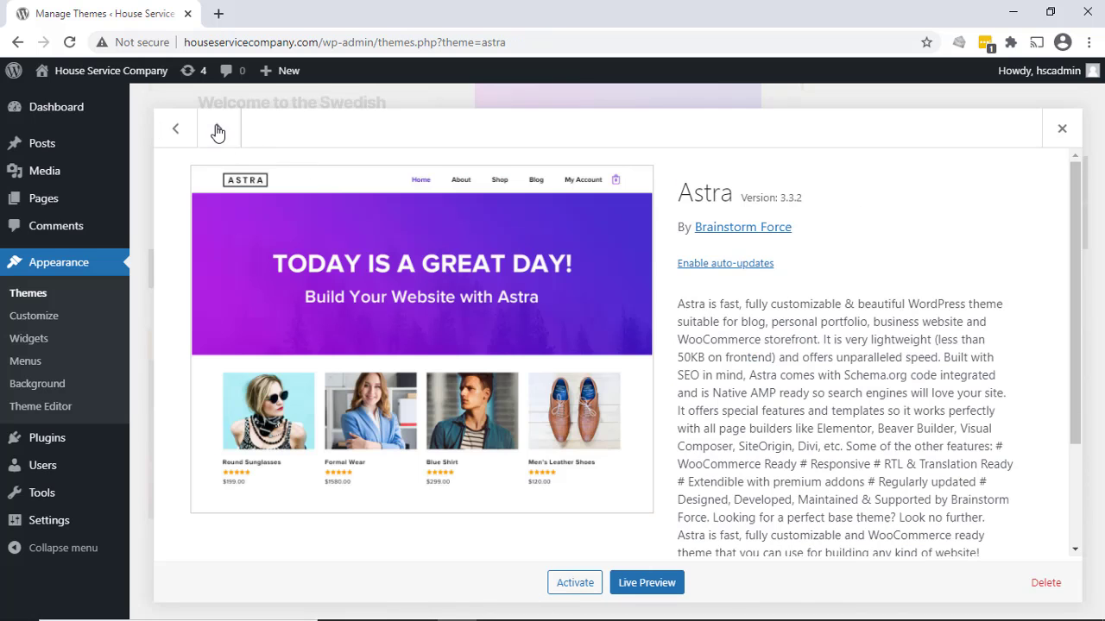
pyautogui.click(725, 264)
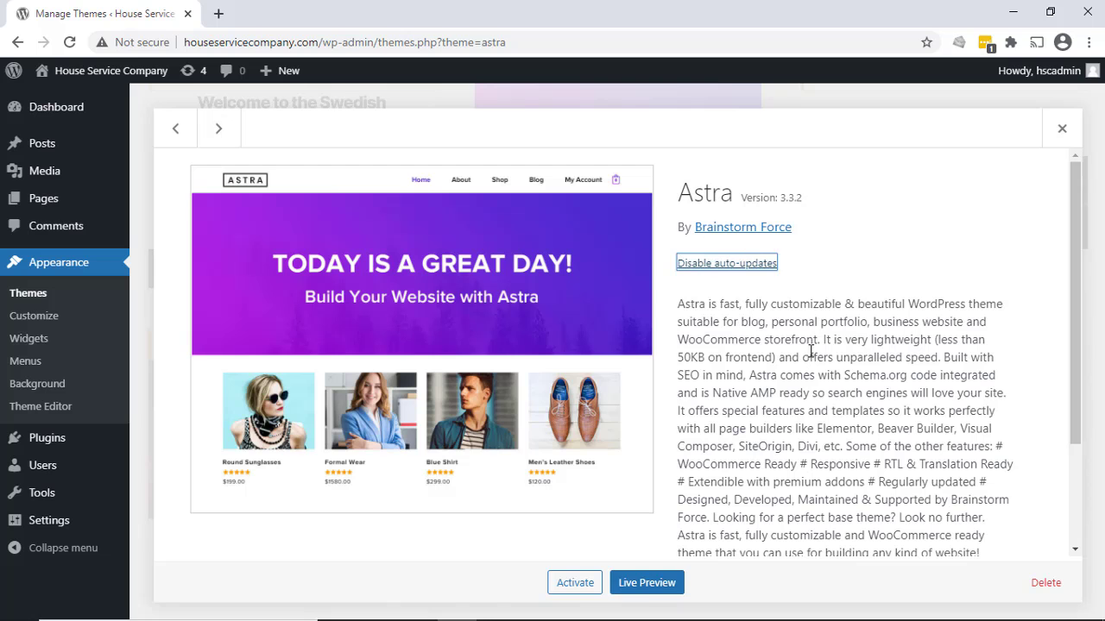
pyautogui.scroll(-3, 810, 350)
pyautogui.scroll(3, 381, 195)
pyautogui.click(1061, 128)
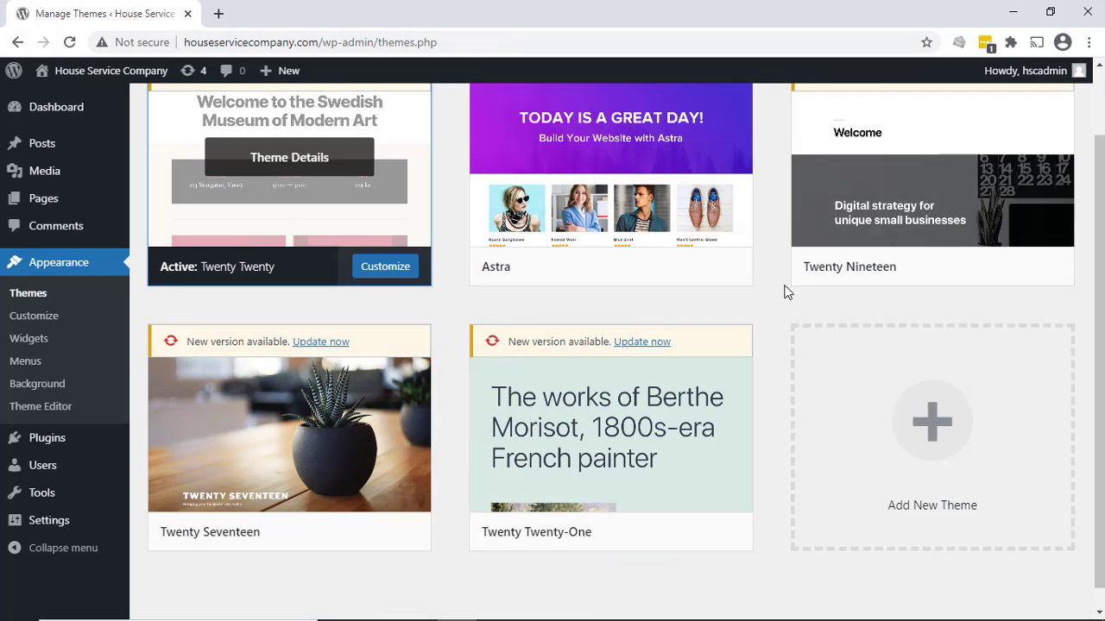
pyautogui.scroll(1, 767, 249)
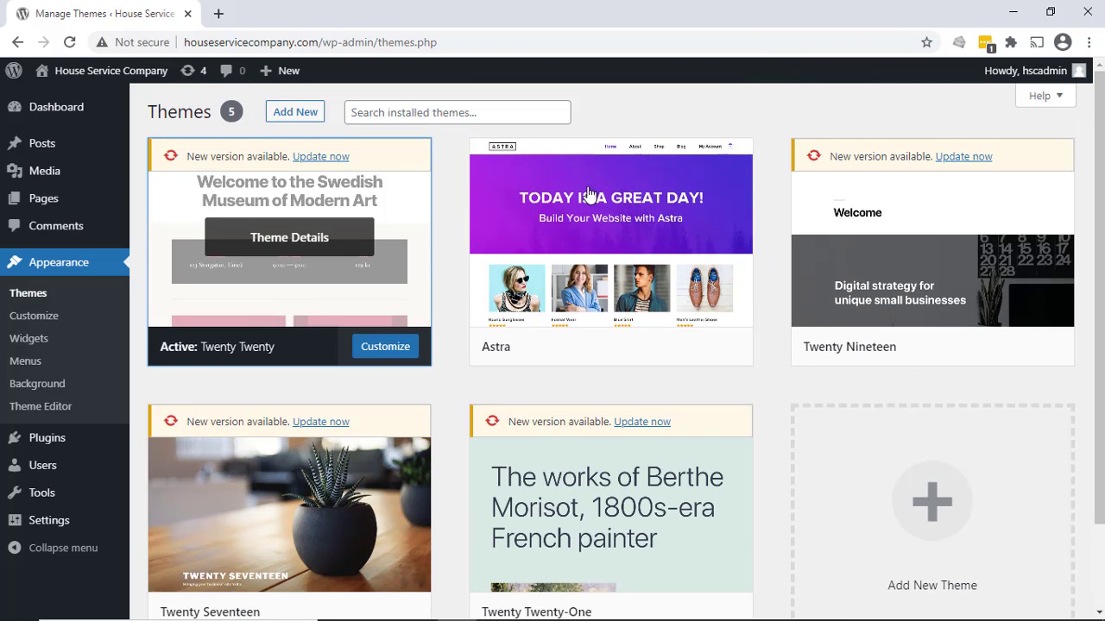
pyautogui.moveTo(474, 173)
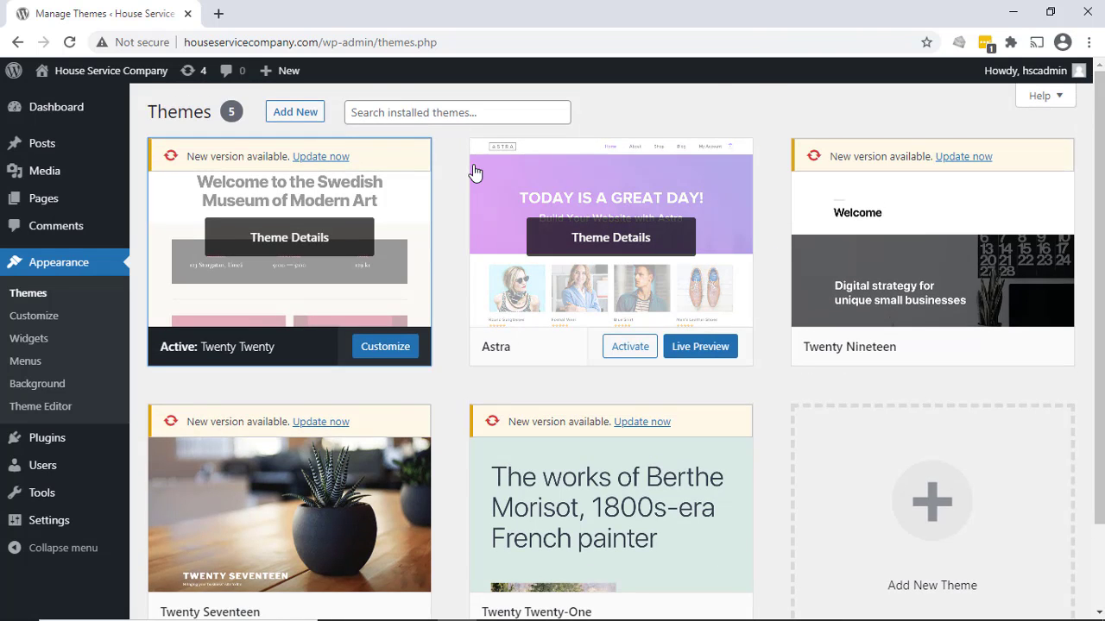
# Update all themes offered on the WordPress updates page and review the details of the Twenty Nineteen update
pyautogui.click(190, 78)
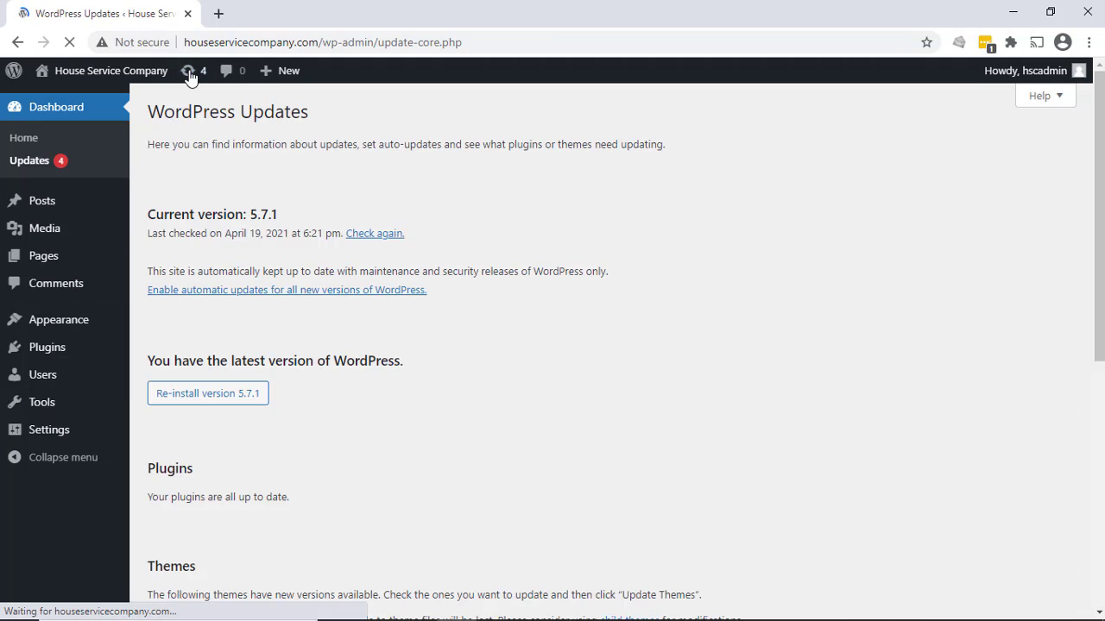
pyautogui.scroll(-3, 555, 386)
pyautogui.scroll(-3, 555, 393)
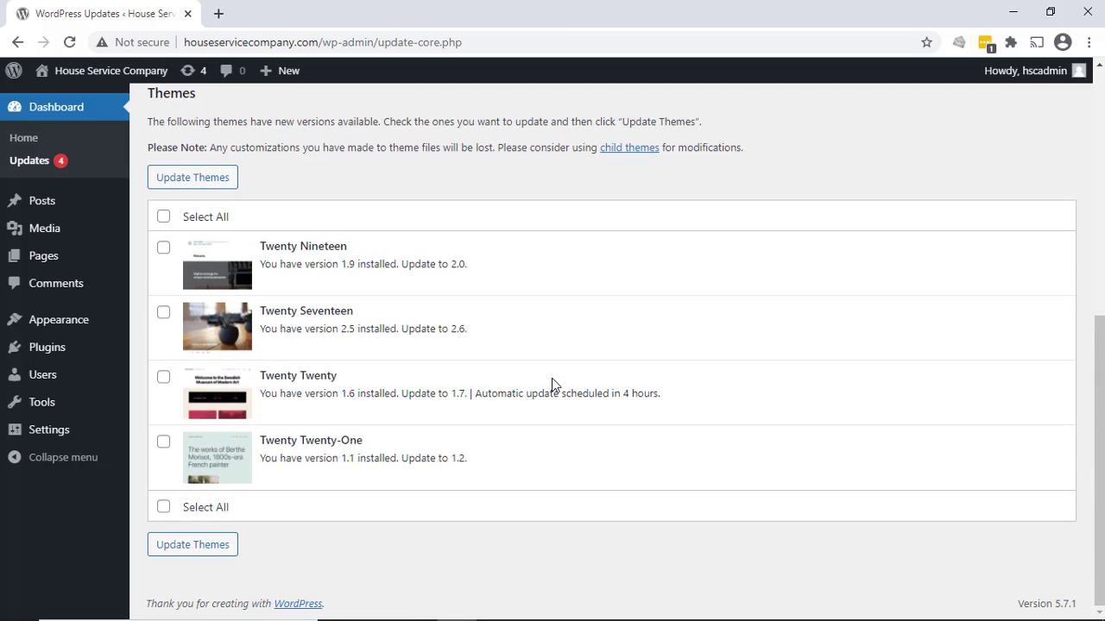
pyautogui.click(163, 216)
pyautogui.click(220, 547)
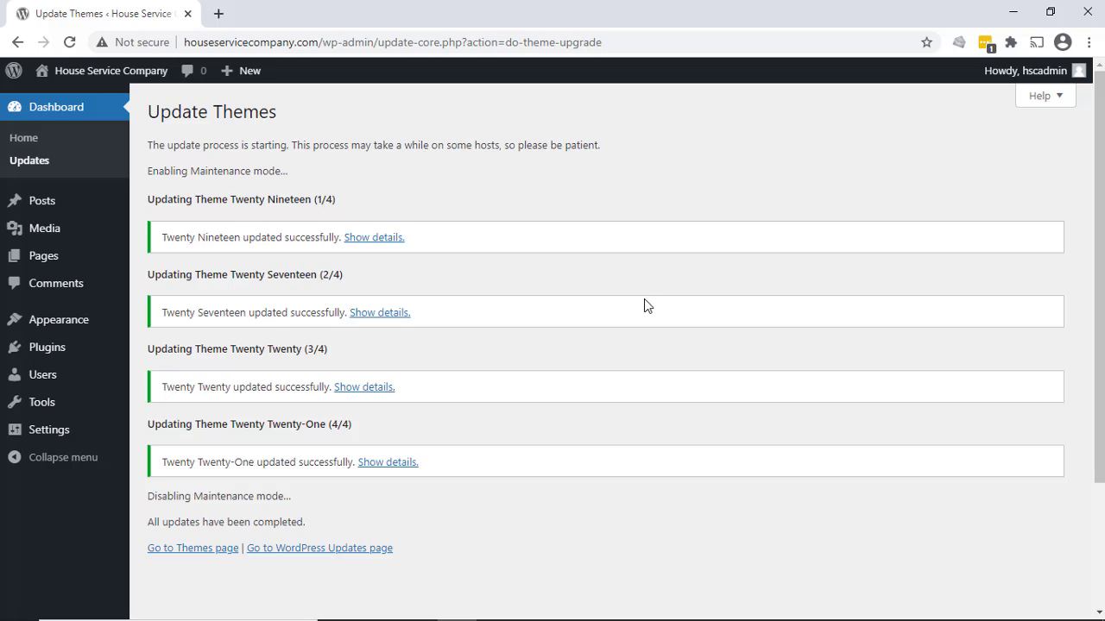
pyautogui.click(382, 239)
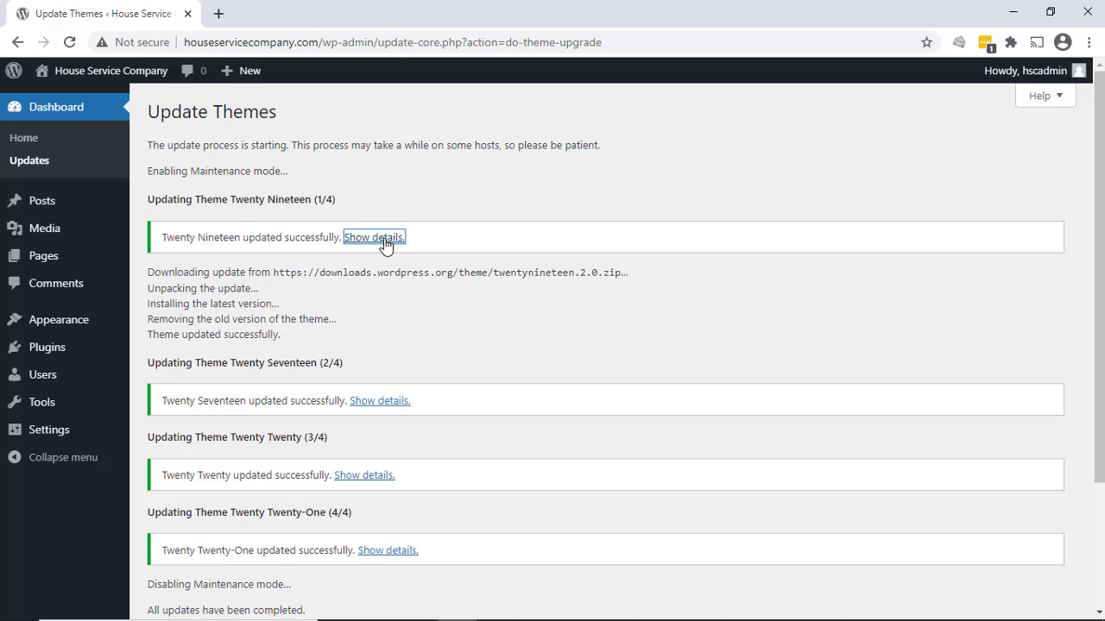
pyautogui.scroll(-2, 404, 365)
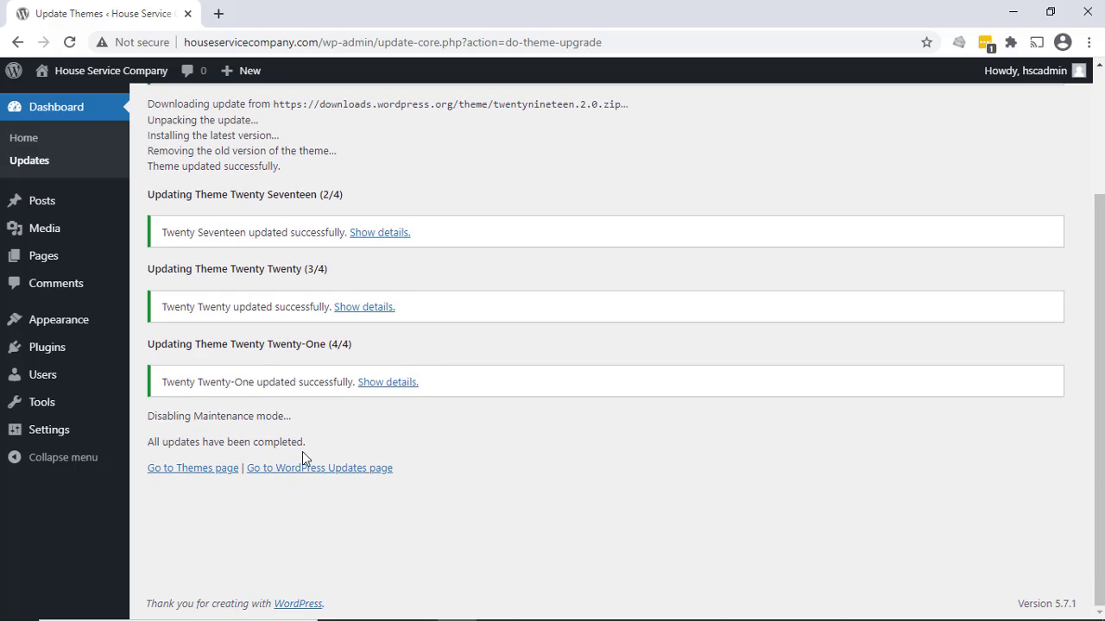
pyautogui.scroll(2, 338, 458)
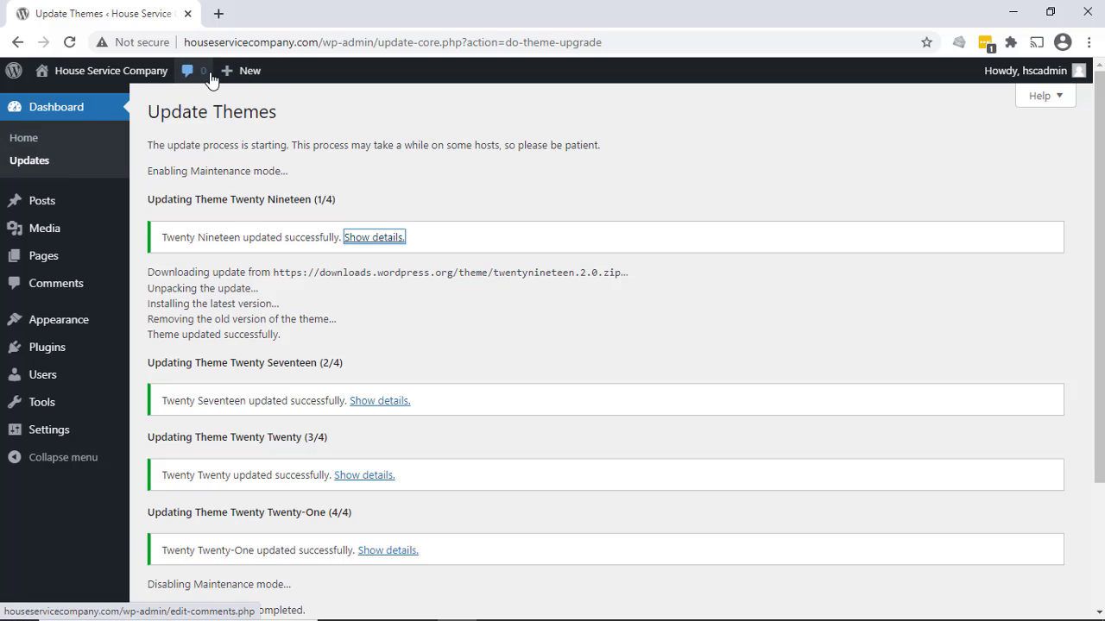
# Check the WordPress updates page for remaining core, plugin and theme updates, and return to the dashboard home
pyautogui.click(41, 165)
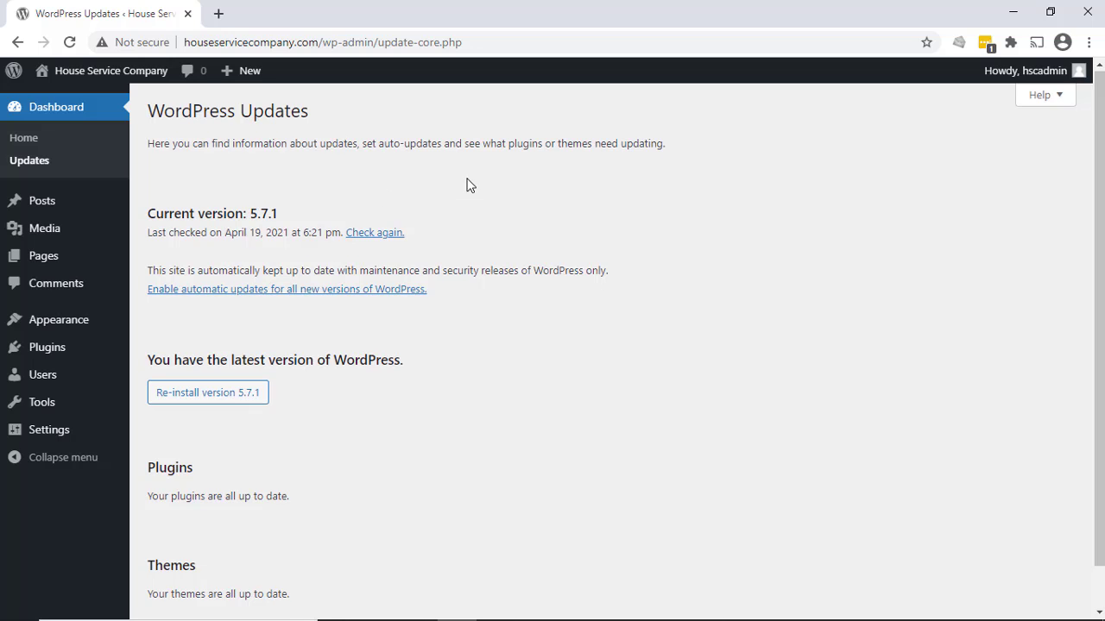
pyautogui.scroll(-1, 466, 183)
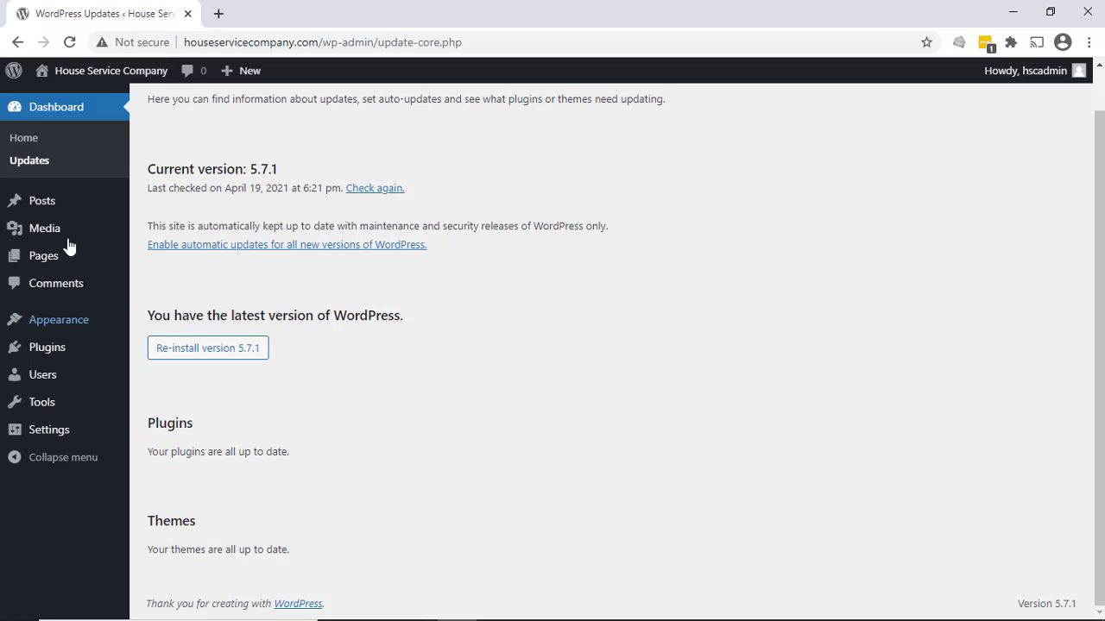
pyautogui.click(26, 139)
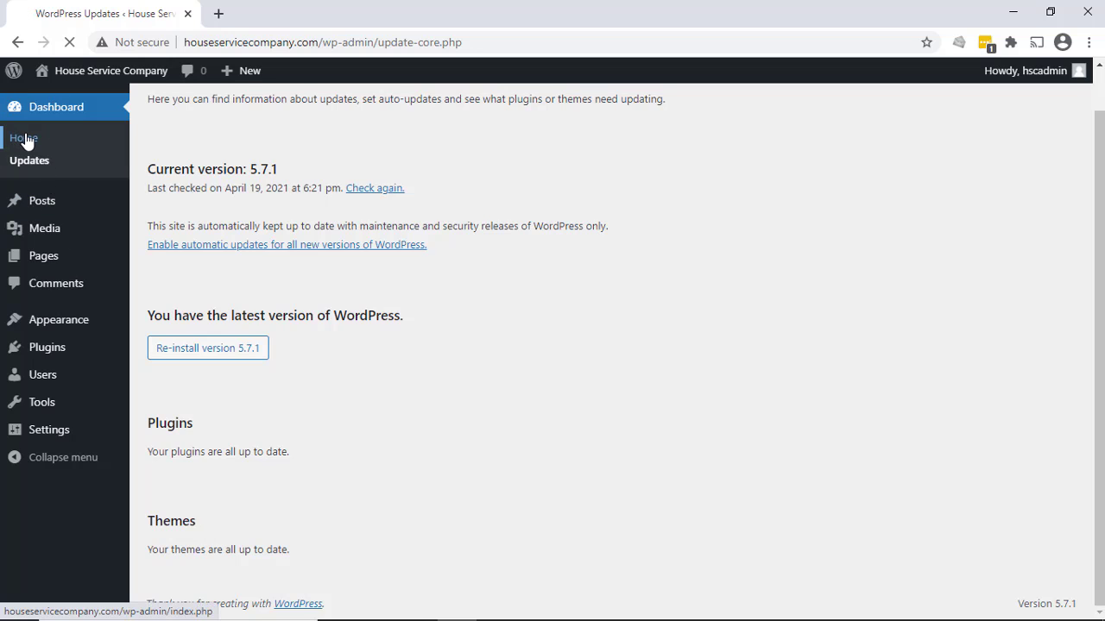